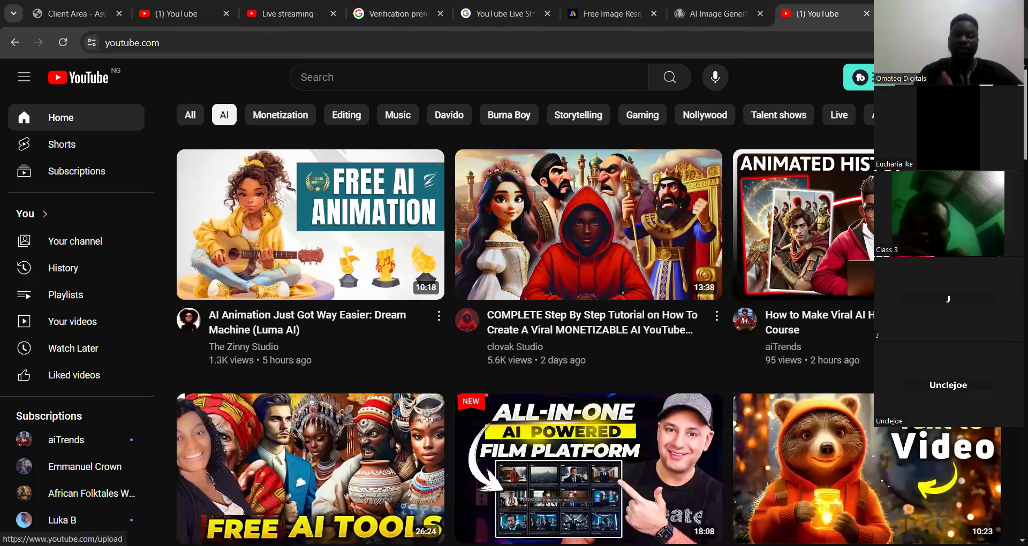
- Start a new video upload for the channel from the Create/upload link
{"action": "left_click", "coordinate": [931, 77]}
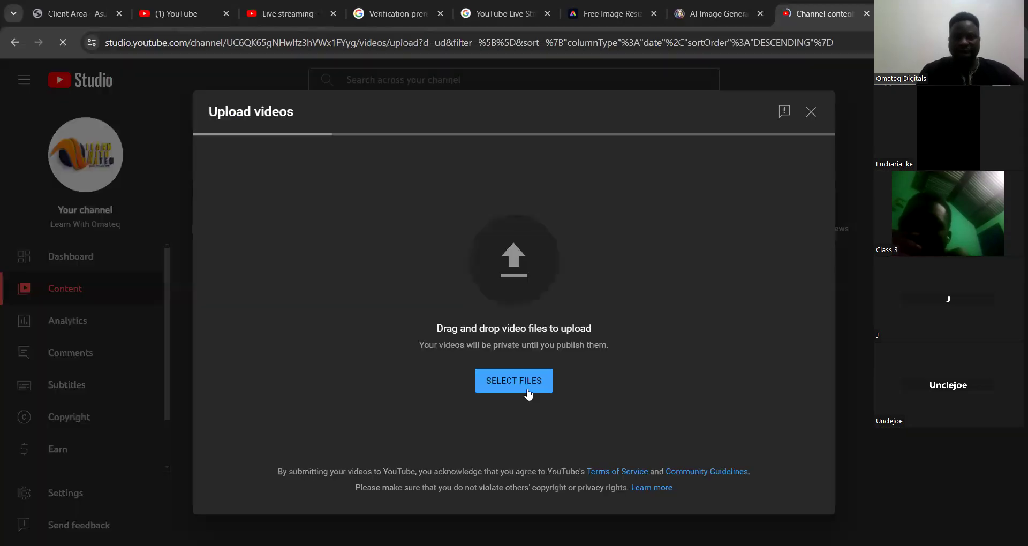
- Open the file picker and browse from Edited Videos to the Downloads folder
{"action": "left_click", "coordinate": [527, 386]}
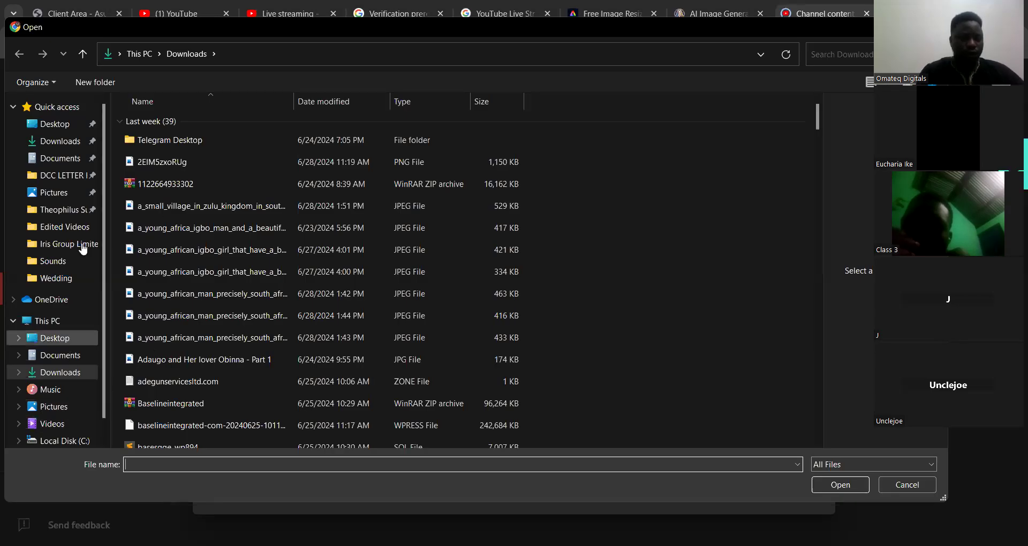
{"action": "left_click", "coordinate": [80, 227]}
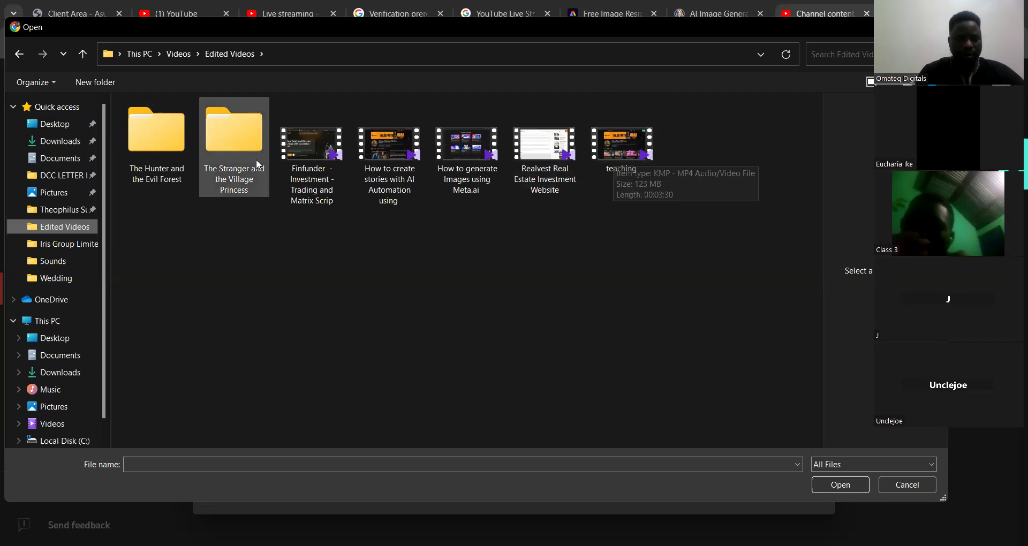
{"action": "left_click", "coordinate": [67, 374]}
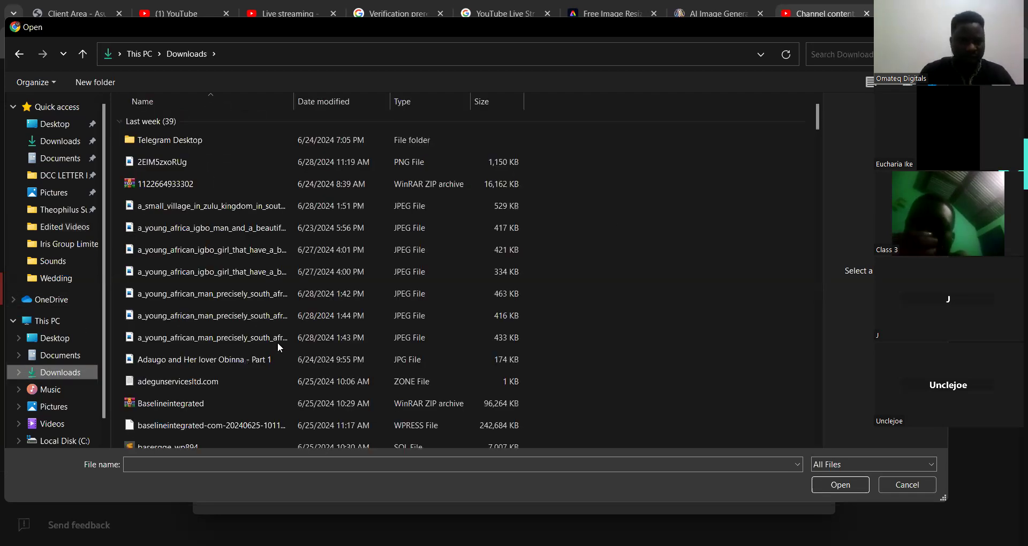
- Pick New_Recording_-_6_27_2024_3_25_29_PM from Downloads and open it for upload
{"action": "left_click", "coordinate": [232, 345]}
{"action": "key", "text": "Down"}
{"action": "key", "text": "Down"}
{"action": "key", "text": "Down"}
{"action": "key", "text": "Down"}
{"action": "key", "text": "Down"}
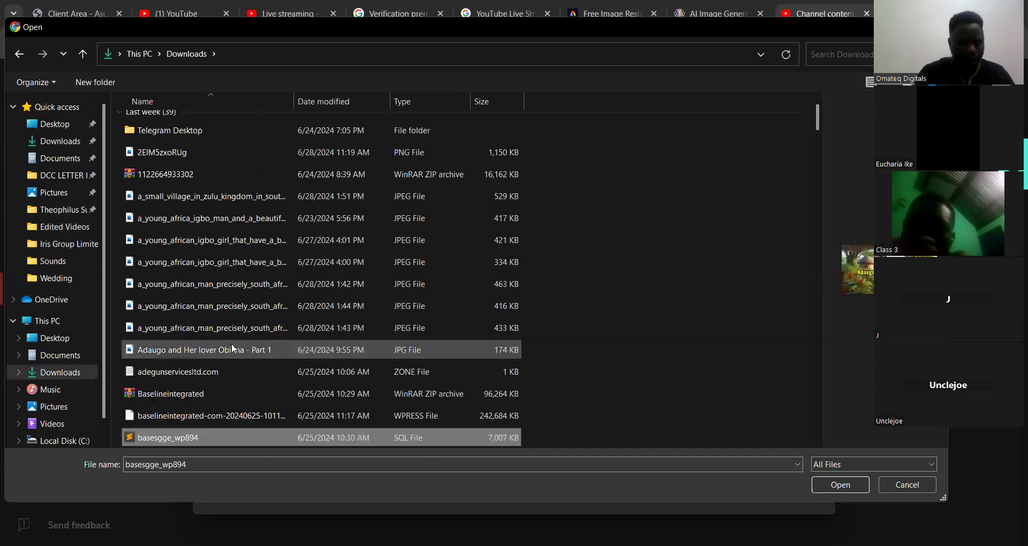
{"action": "key", "text": "Down"}
{"action": "key", "text": "Down"}
{"action": "key", "text": "Down"}
{"action": "key", "text": "Down"}
{"action": "key", "text": "Down"}
{"action": "key", "text": "Down"}
{"action": "key", "text": "Down"}
{"action": "key", "text": "Down"}
{"action": "key", "text": "Down"}
{"action": "key", "text": "Down"}
{"action": "key", "text": "Down"}
{"action": "key", "text": "Down"}
{"action": "key", "text": "Down"}
{"action": "key", "text": "Down"}
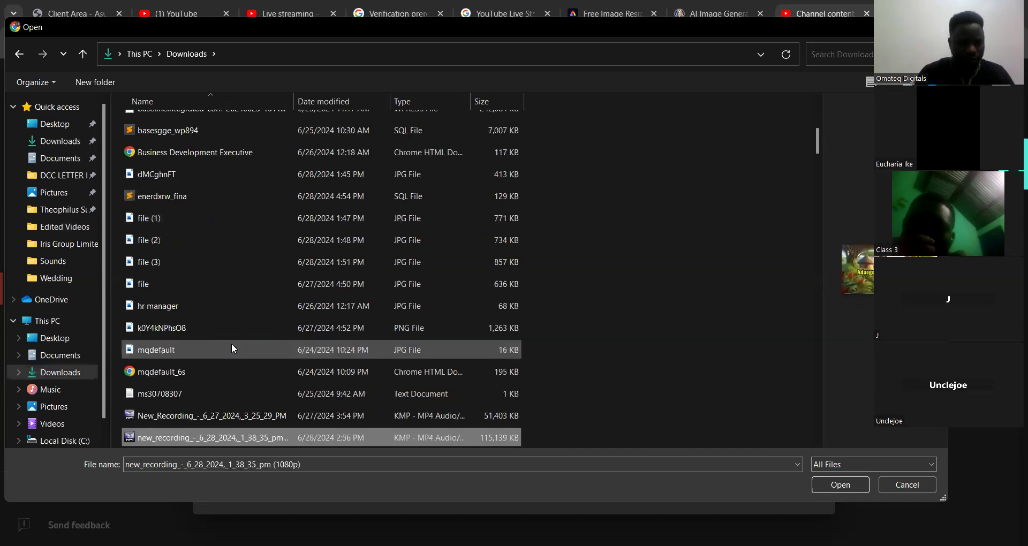
{"action": "key", "text": "Down"}
{"action": "key", "text": "Down"}
{"action": "key", "text": "Down"}
{"action": "key", "text": "Down"}
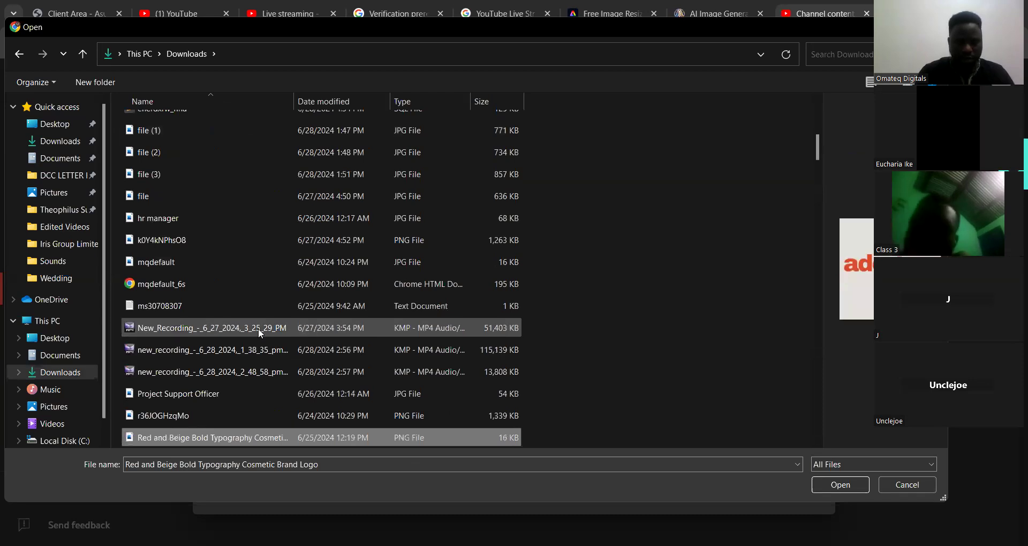
{"action": "left_click", "coordinate": [258, 329]}
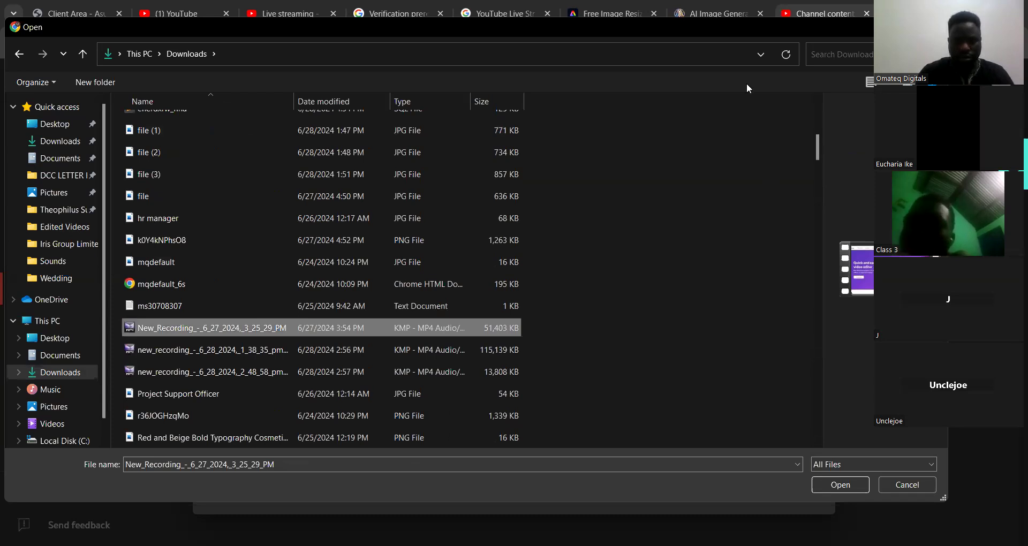
{"action": "left_click", "coordinate": [236, 347]}
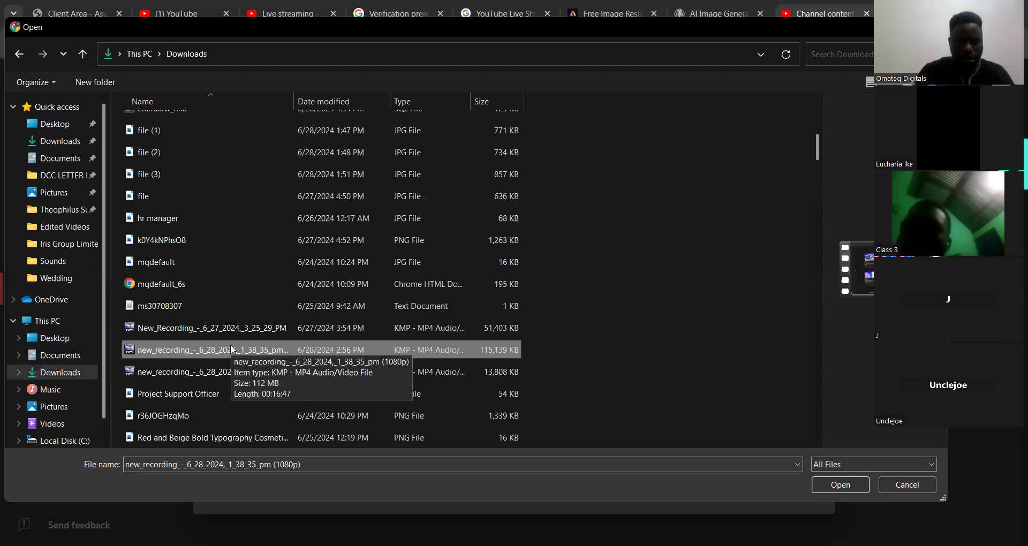
{"action": "left_click", "coordinate": [212, 375]}
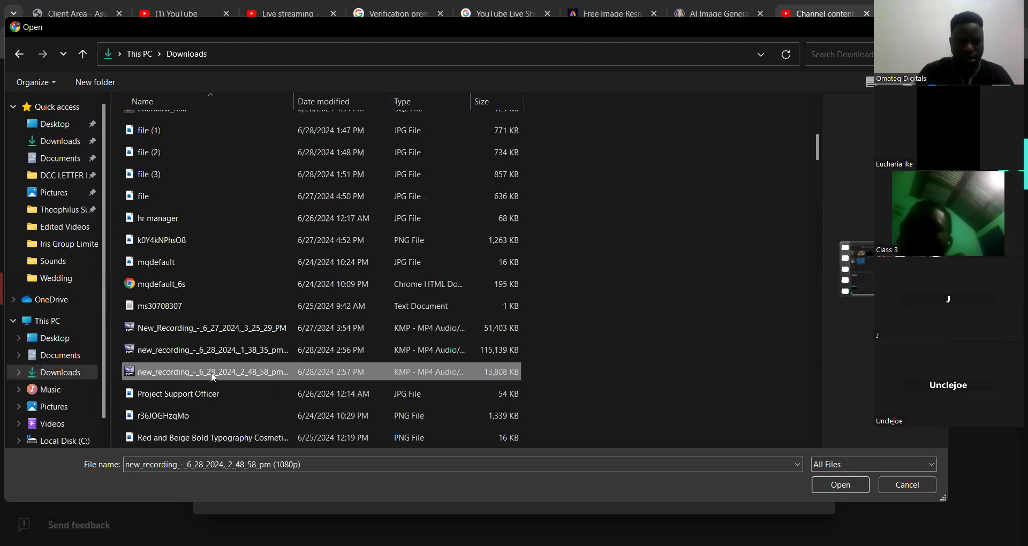
{"action": "left_click", "coordinate": [212, 333]}
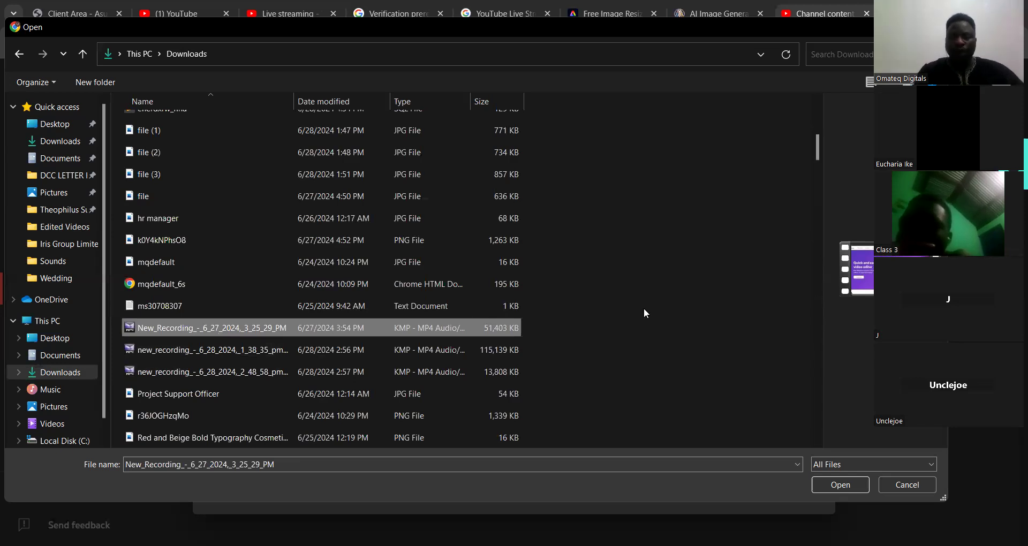
{"action": "key", "text": "Return"}
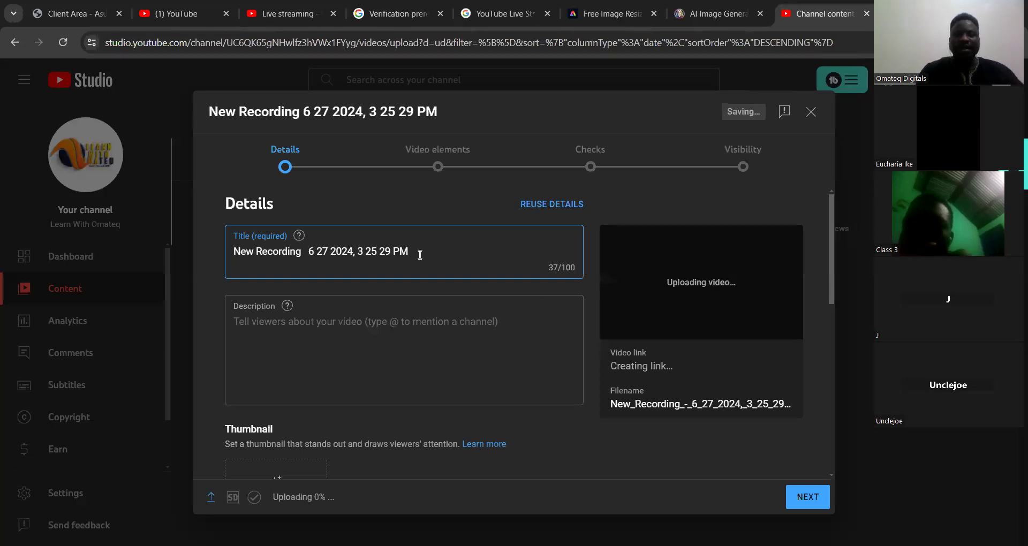
- Replace the default title with 'Adanaya and the lost kingdom: A true life story', correcting the typo
{"action": "triple_click", "coordinate": [230, 252]}
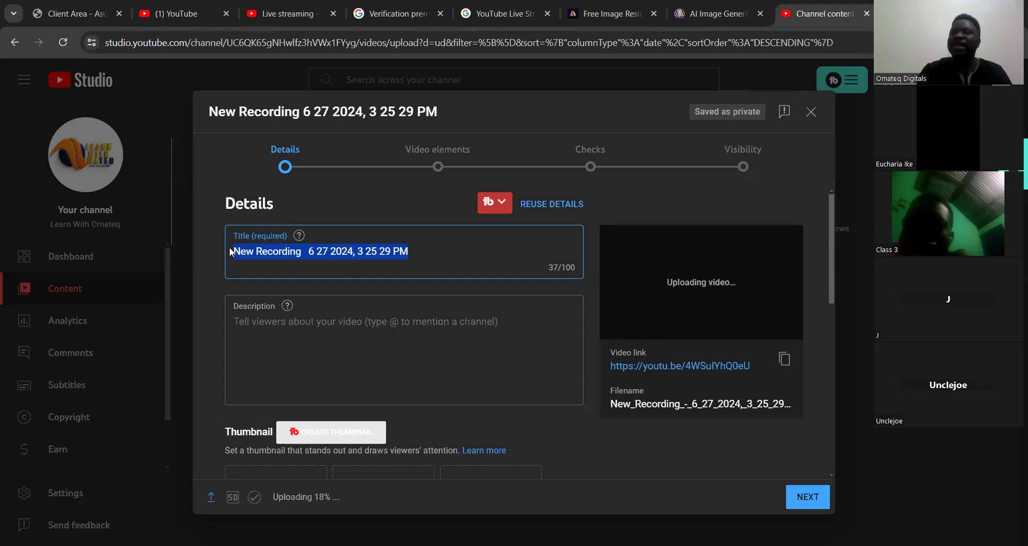
{"action": "type", "text": "Ou"}
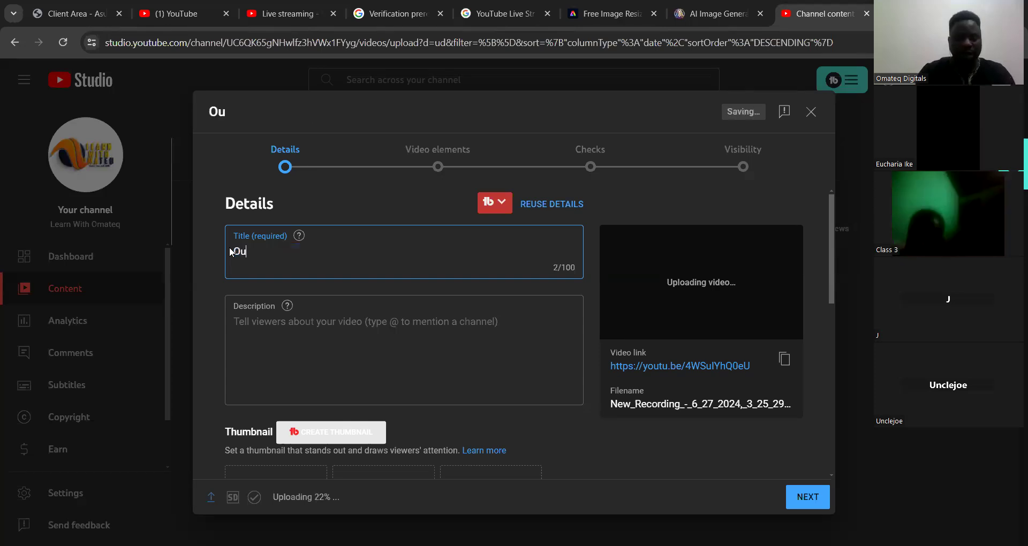
{"action": "type", "text": "r first"}
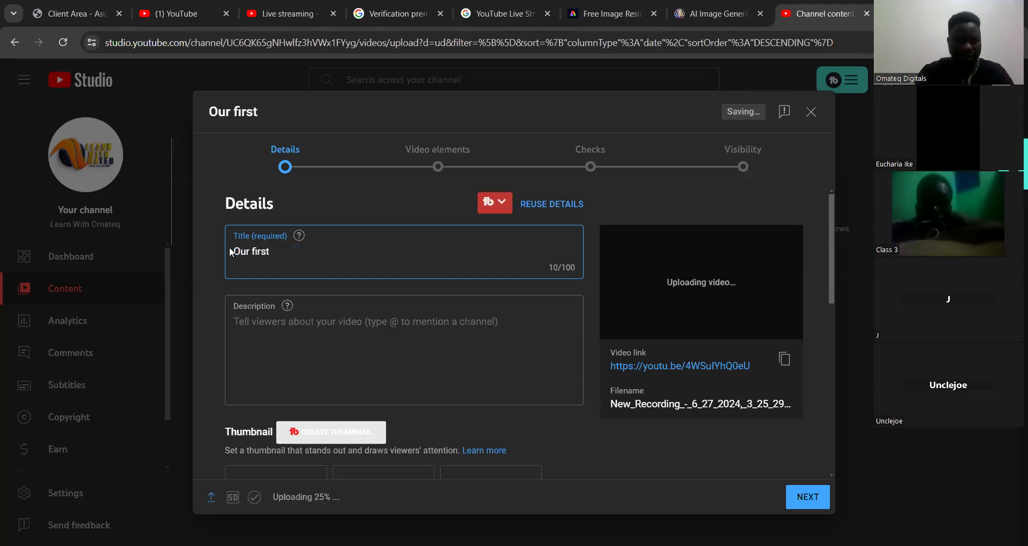
{"action": "key", "text": "ctrl+a"}
{"action": "type", "text": "A"}
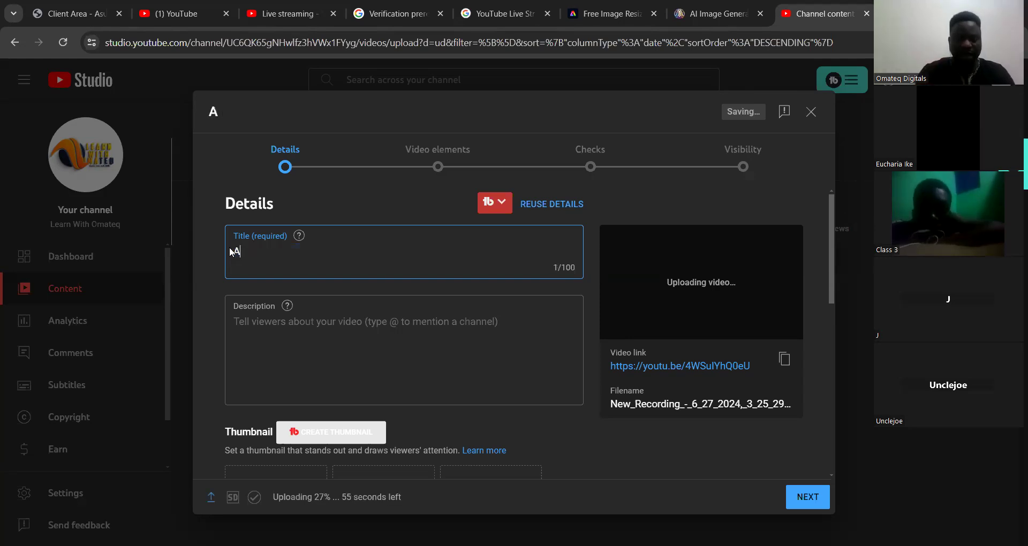
{"action": "type", "text": "dan"}
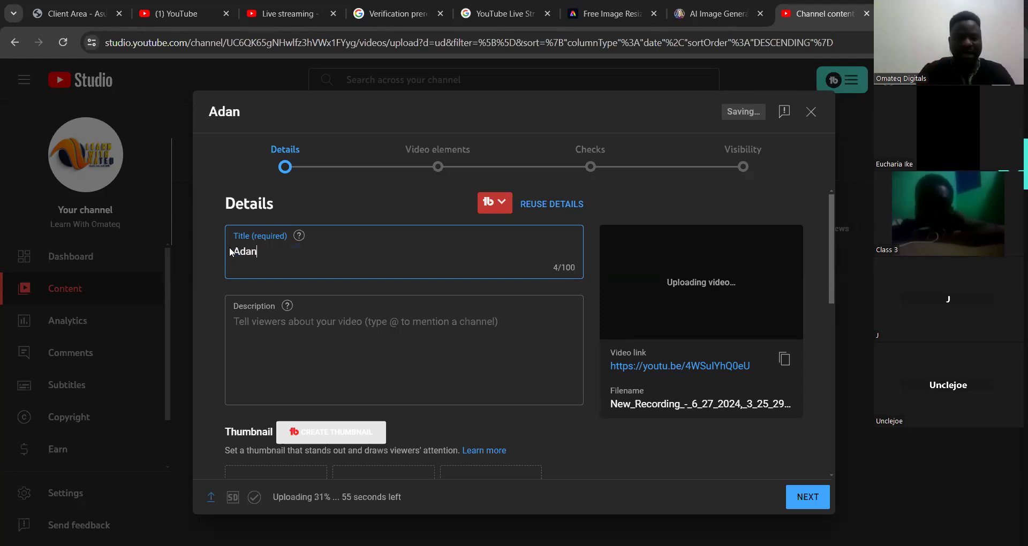
{"action": "type", "text": "aya a"}
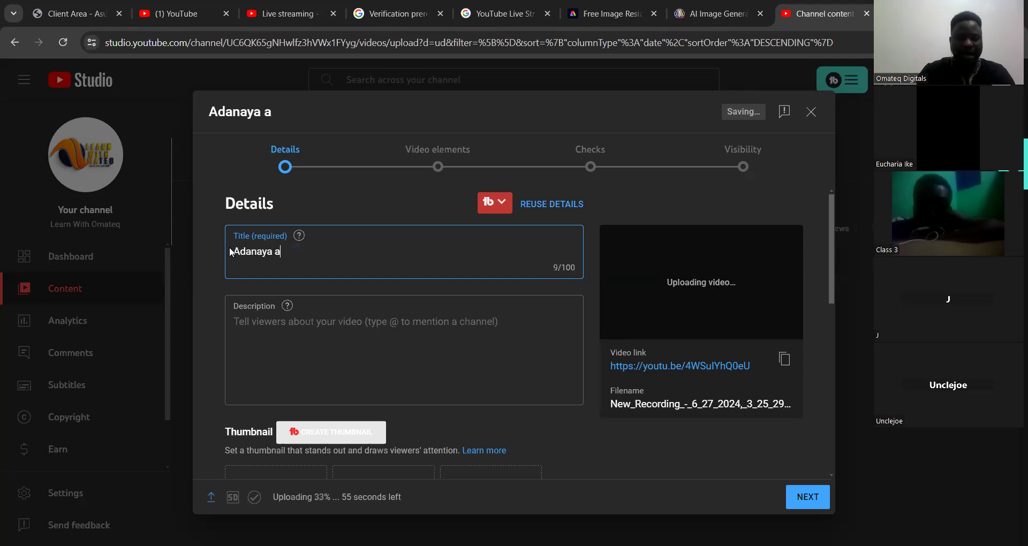
{"action": "type", "text": "nd the lost ki"}
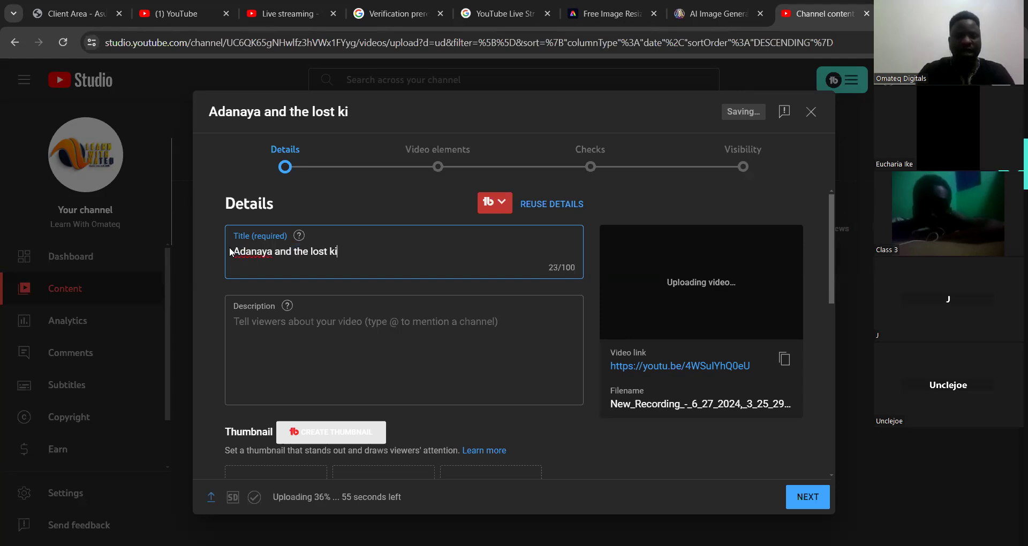
{"action": "type", "text": "ngdom"}
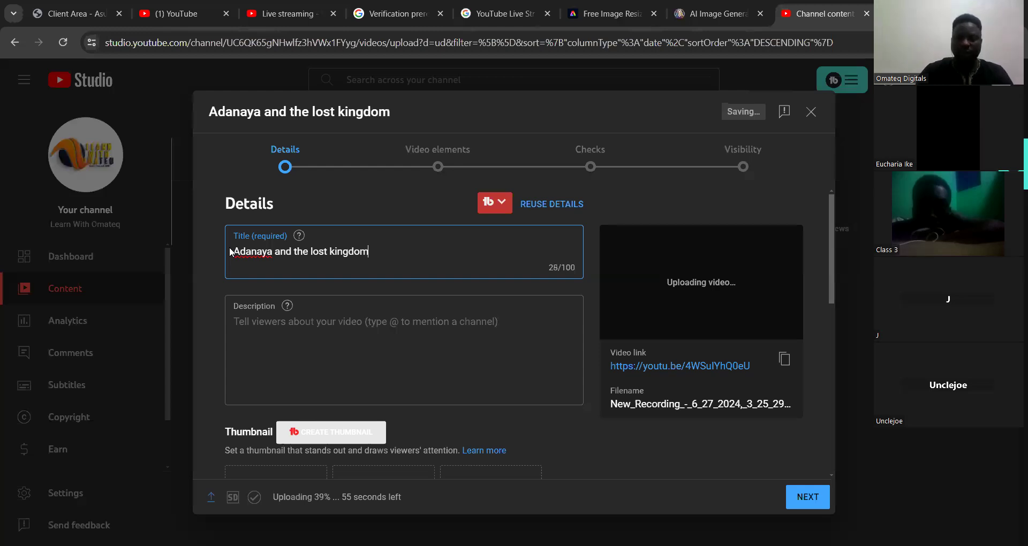
{"action": "type", "text": ": A"}
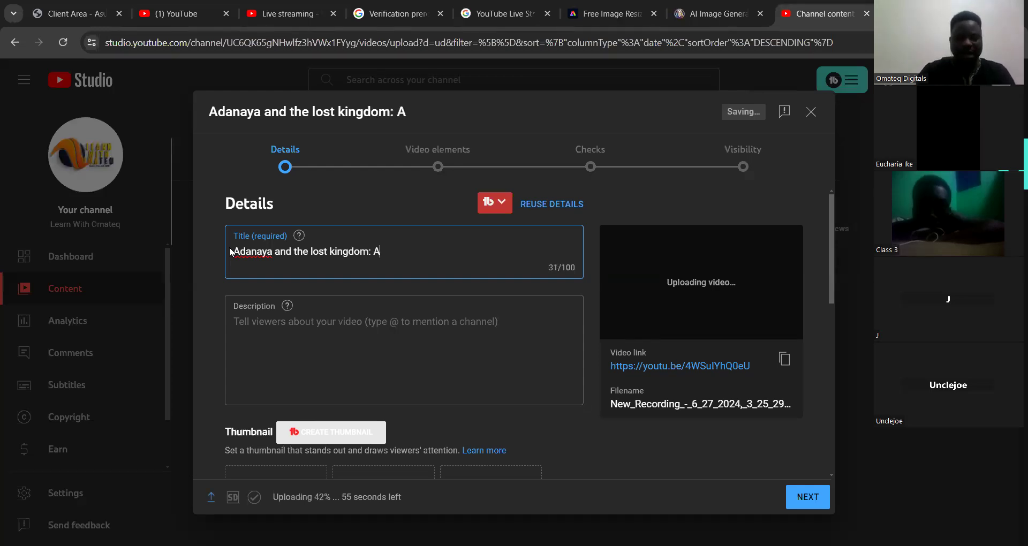
{"action": "type", "text": " stur life story"}
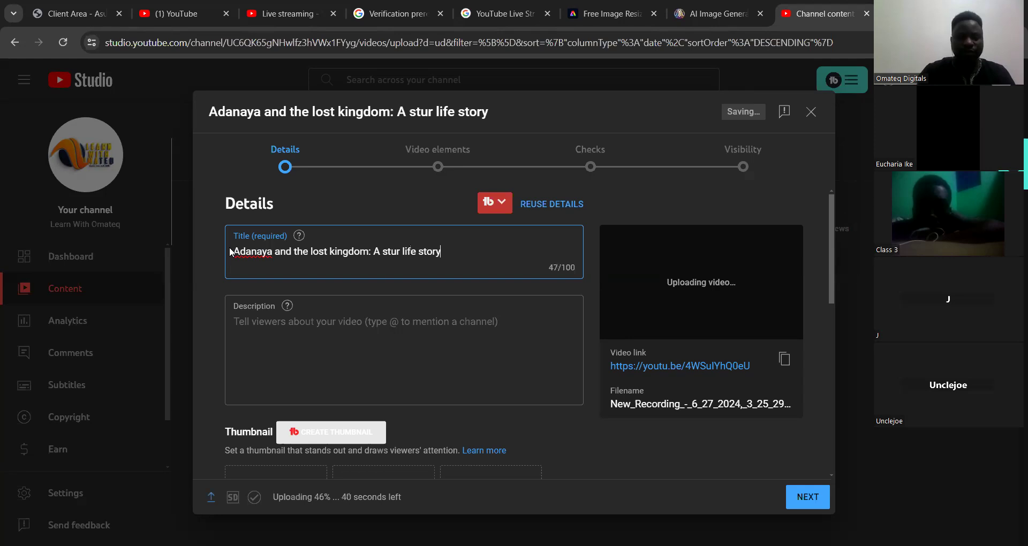
{"action": "key", "text": "BackSpace"}
{"action": "key", "text": "BackSpace"}
{"action": "key", "text": "BackSpace"}
{"action": "key", "text": "BackSpace"}
{"action": "key", "text": "BackSpace"}
{"action": "key", "text": "BackSpace"}
{"action": "key", "text": "BackSpace"}
{"action": "key", "text": "BackSpace"}
{"action": "key", "text": "BackSpace"}
{"action": "key", "text": "BackSpace"}
{"action": "key", "text": "BackSpace"}
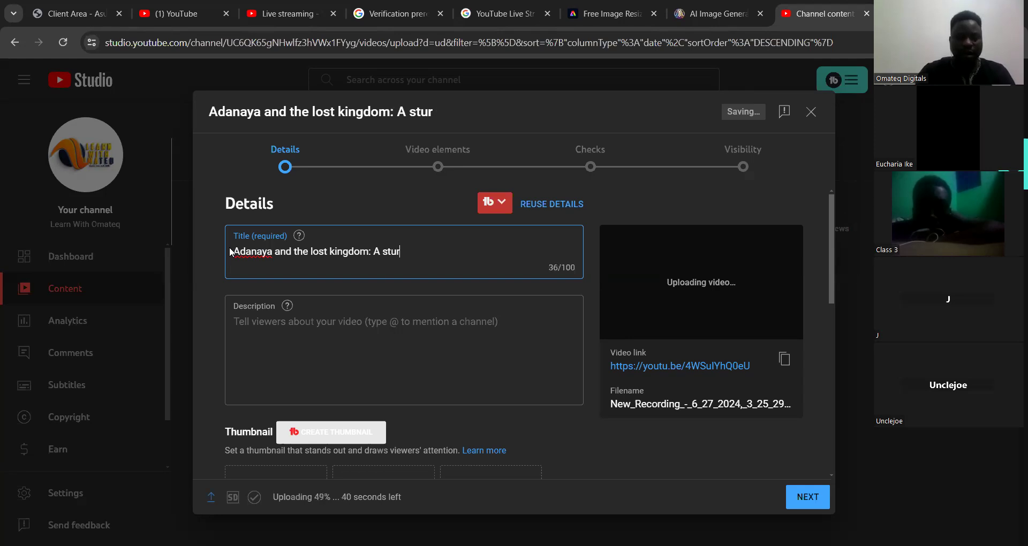
{"action": "key", "text": "BackSpace"}
{"action": "key", "text": "BackSpace"}
{"action": "key", "text": "BackSpace"}
{"action": "key", "text": "BackSpace"}
{"action": "type", "text": "true life story"}
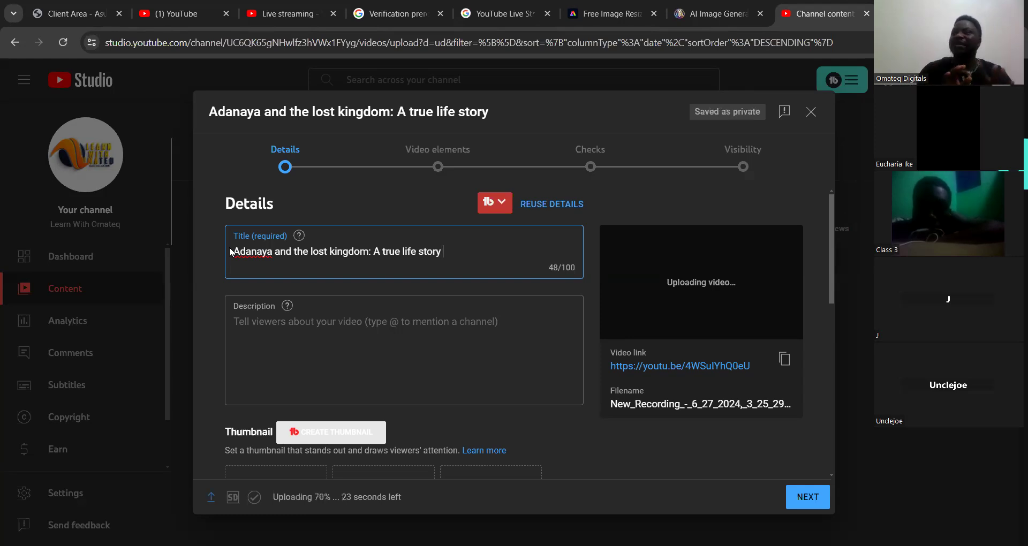
- Append #africantales, #story and #taleswithoma to the end of the title
{"action": "type", "text": "#"}
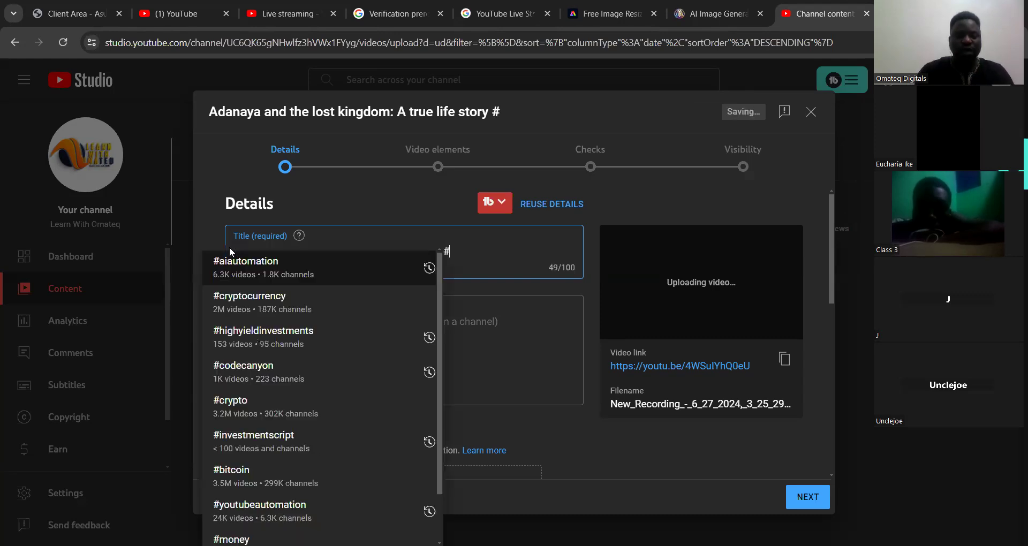
{"action": "type", "text": "african"}
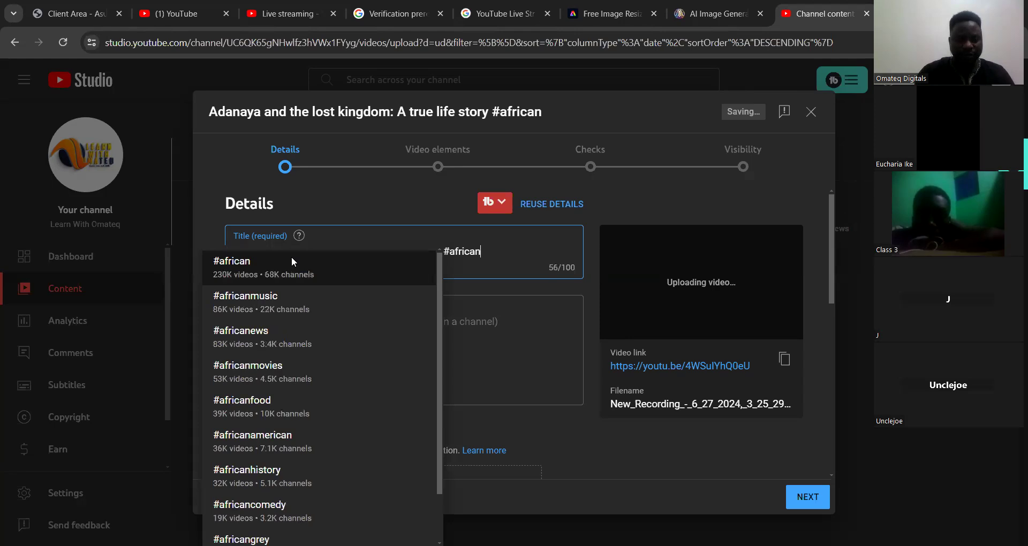
{"action": "type", "text": "tales"}
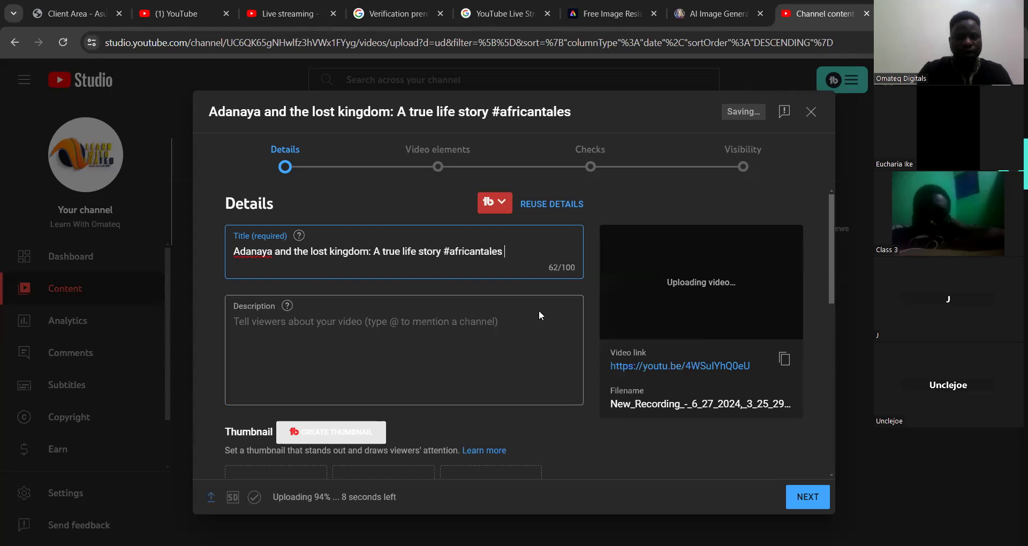
{"action": "type", "text": " #"}
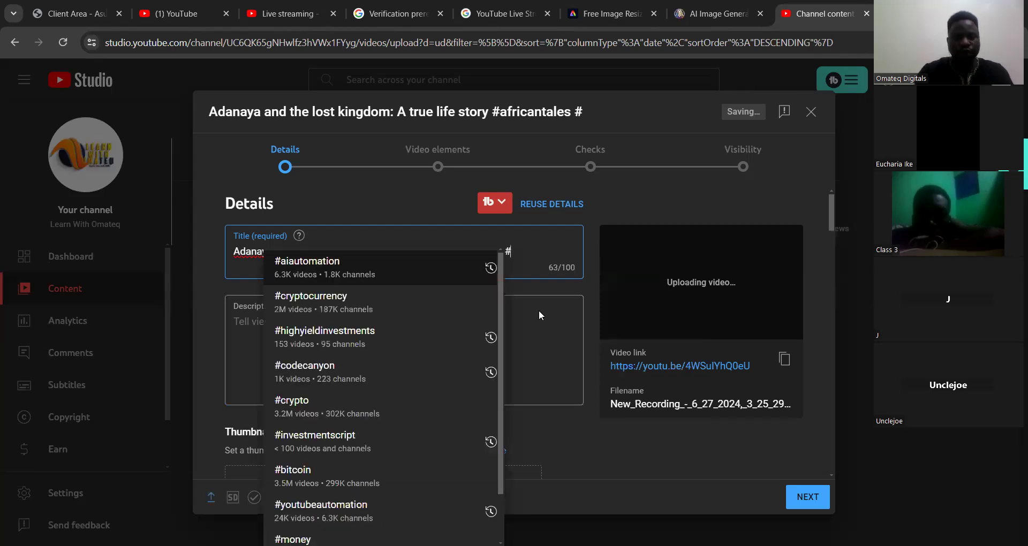
{"action": "type", "text": "story"}
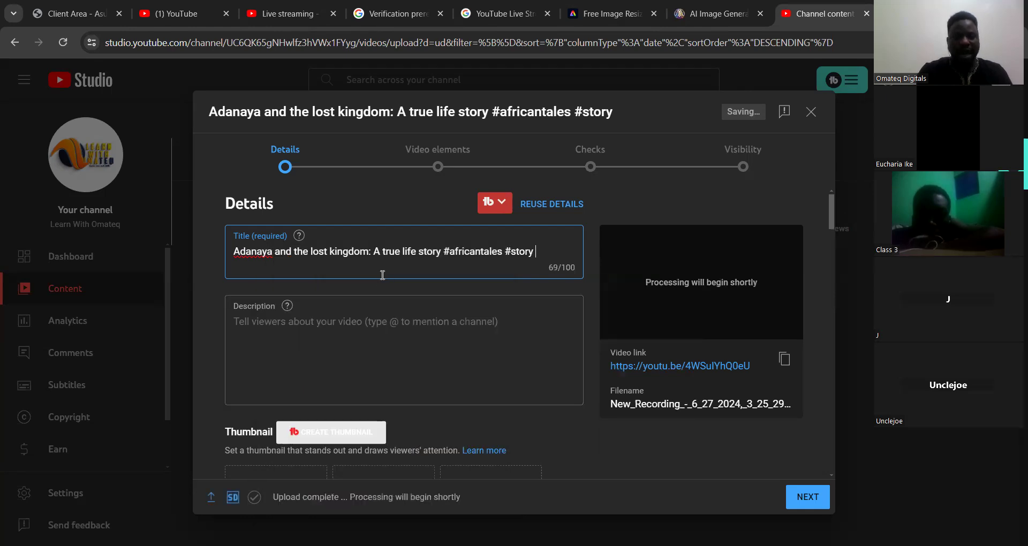
{"action": "type", "text": " #tales"}
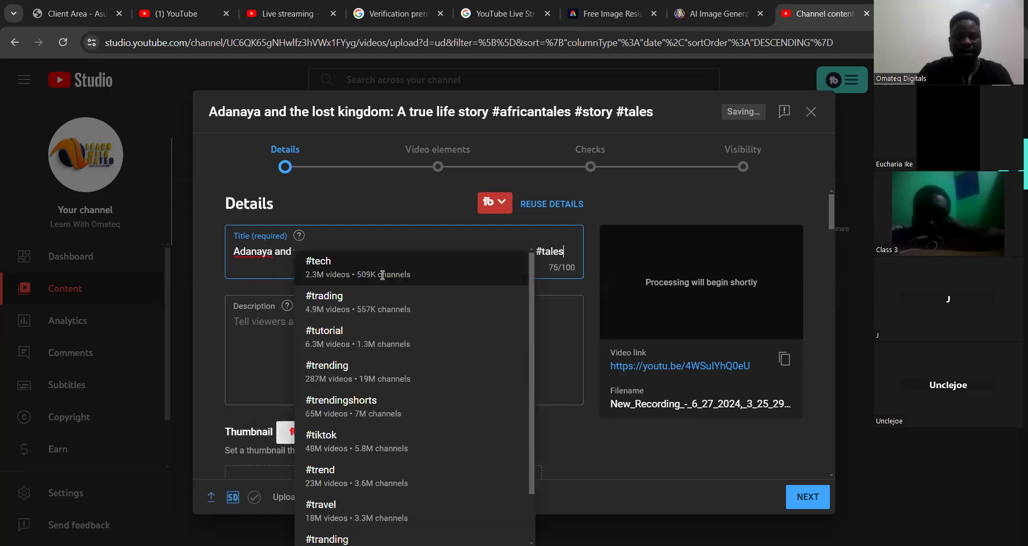
{"action": "type", "text": "withoma"}
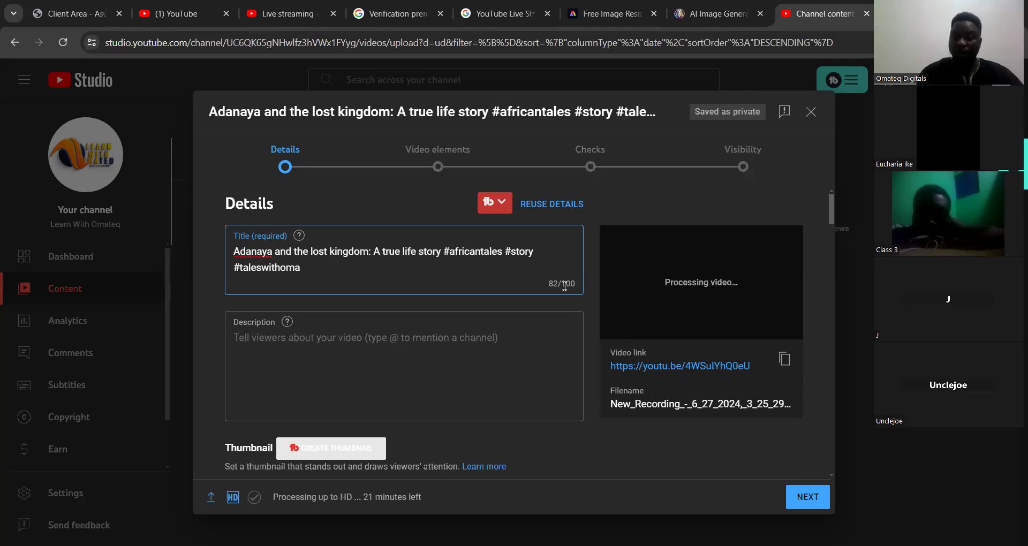
- Type three lines of placeholder text into the description
{"action": "left_click", "coordinate": [382, 347]}
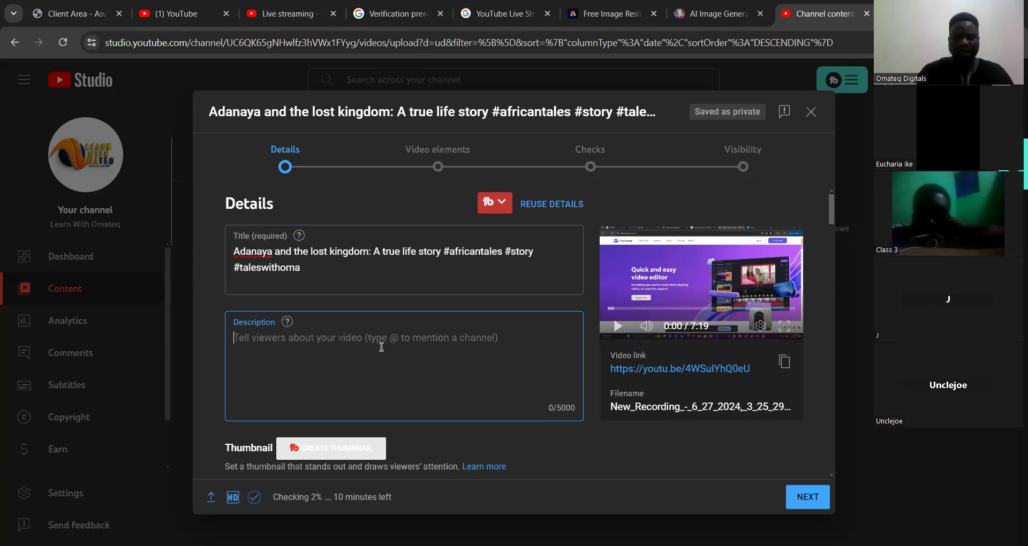
{"action": "type", "text": "hdlgdndlkjglnglkdnglkndlbnlkdnvlhdkfhldk"}
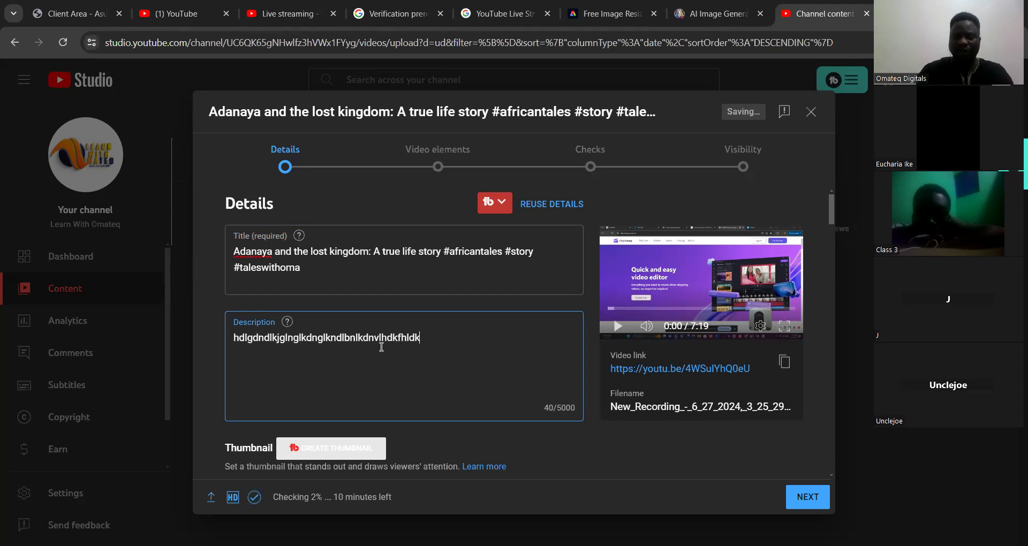
{"action": "type", "text": "nbkdg"}
{"action": "key", "text": "Return"}
{"action": "type", "text": "dgkdbfkbkbslhshgh ovhodhg"}
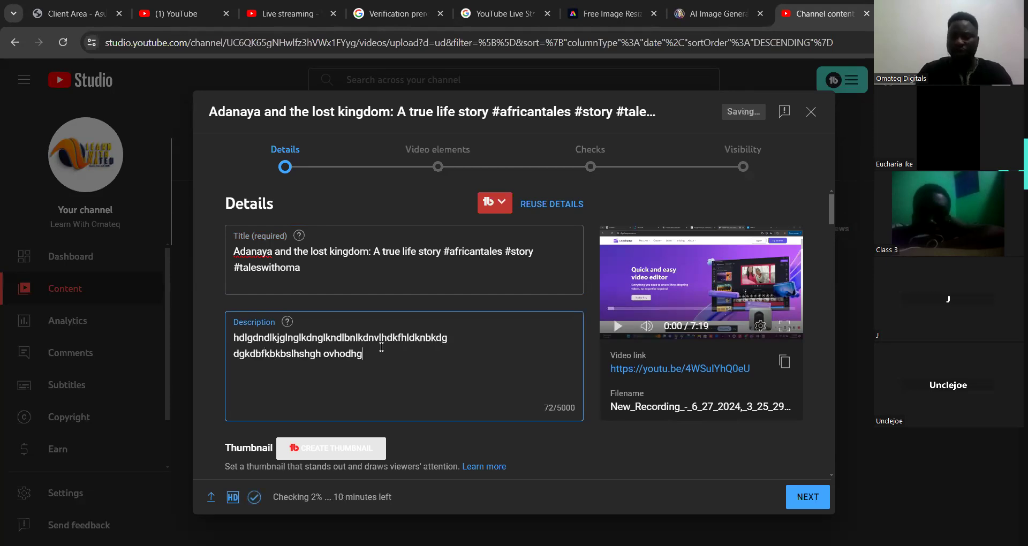
{"action": "type", "text": "kldgd"}
{"action": "key", "text": "Return"}
{"action": "type", "text": "dhjhjhsjskvf"}
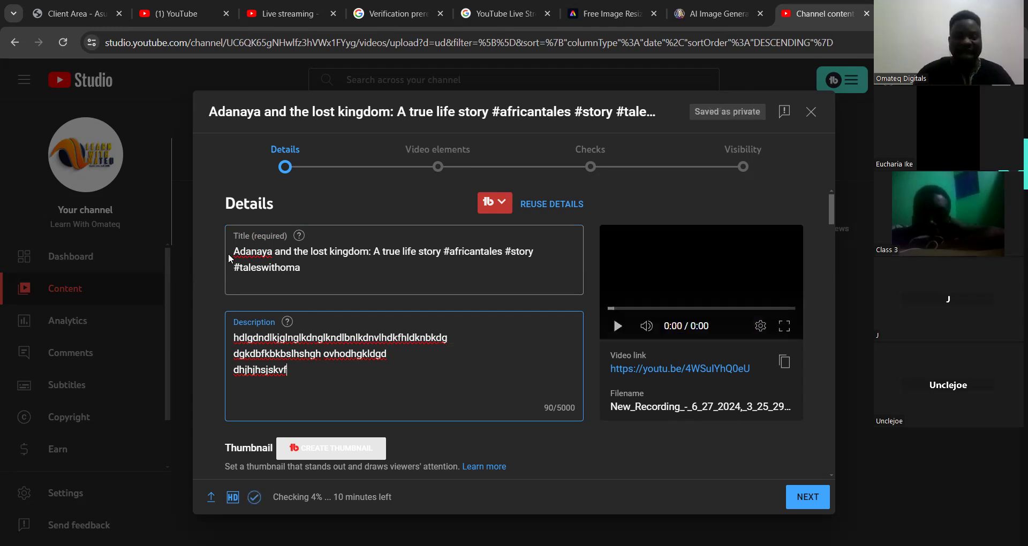
- Copy the story name from the title and paste it atop the description with a colon
{"action": "left_click_drag", "start_coordinate": [369, 251], "coordinate": [233, 261]}
{"action": "key", "text": "ctrl+c"}
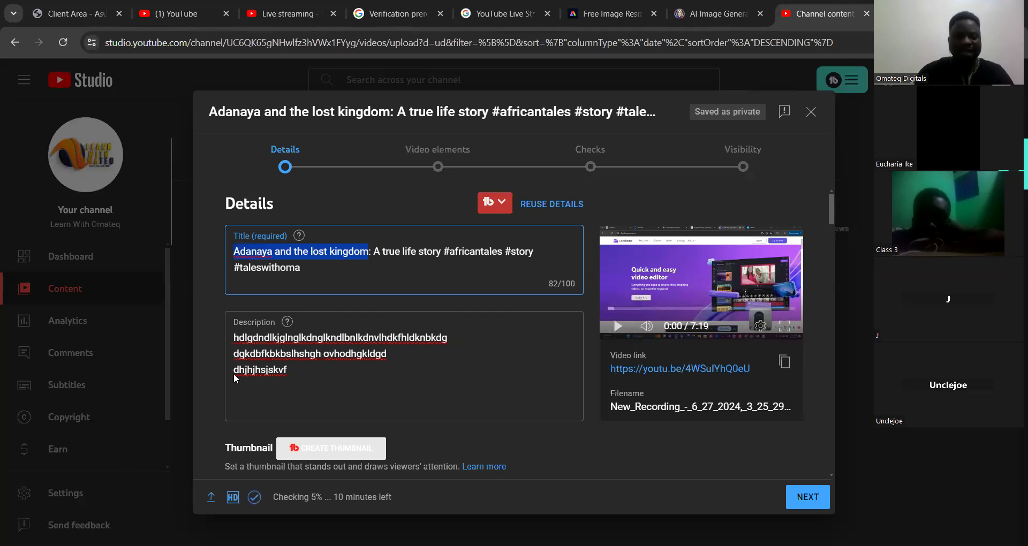
{"action": "left_click", "coordinate": [235, 339]}
{"action": "key", "text": "ctrl+v"}
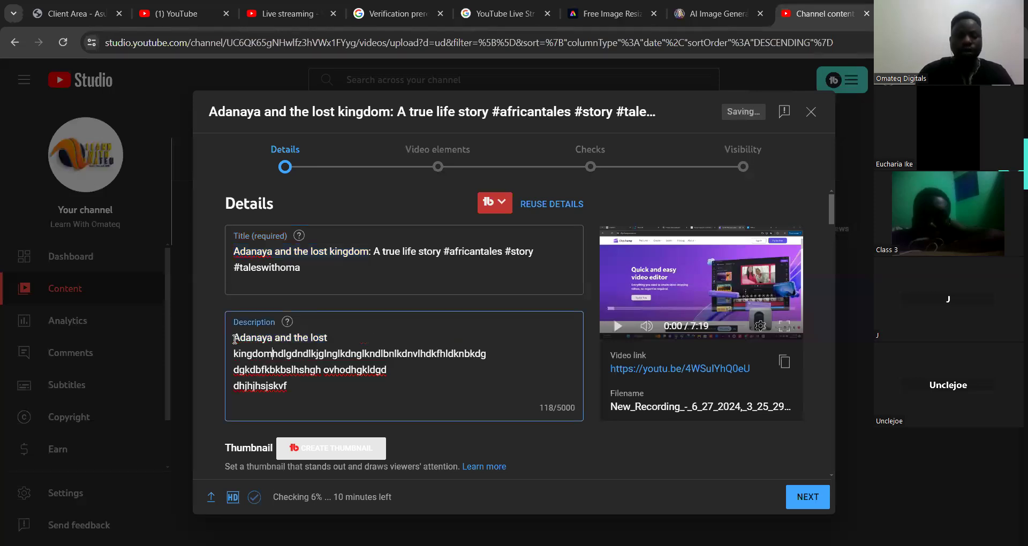
{"action": "type", "text": ":"}
{"action": "key", "text": "Return"}
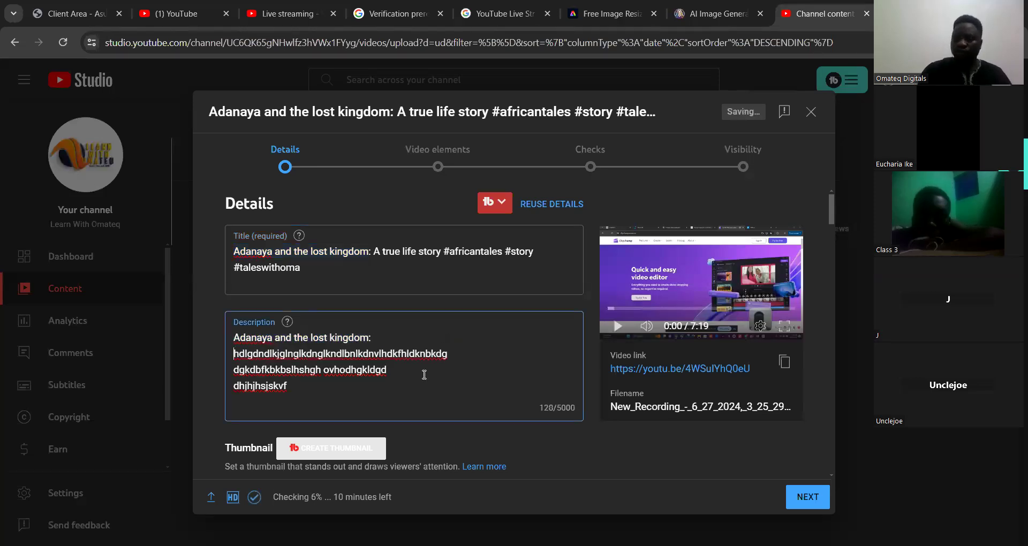
- Add a new line with the hashtag #Adanayaandthelostkingdom, removing spaces from the pasted name
{"action": "left_click", "coordinate": [398, 387]}
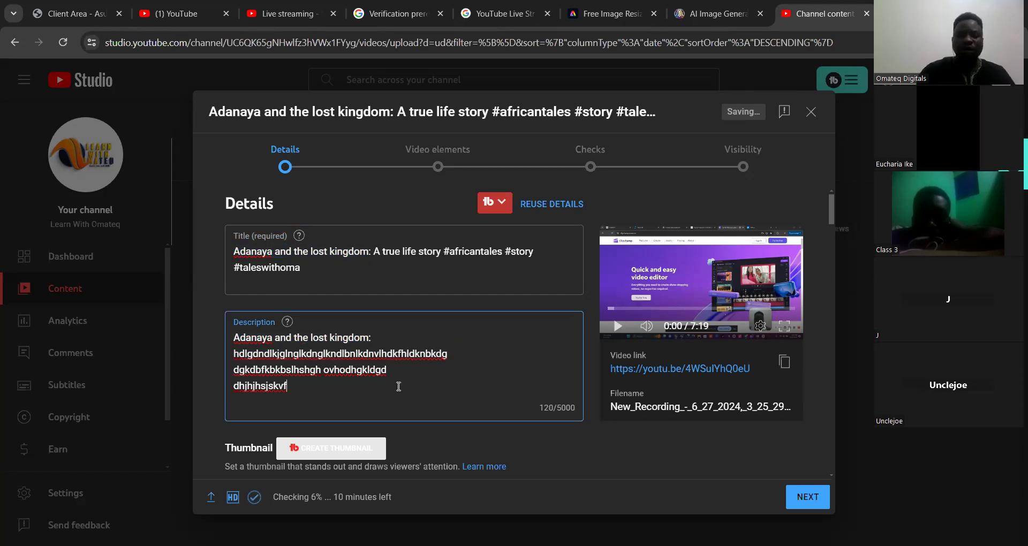
{"action": "key", "text": "Return"}
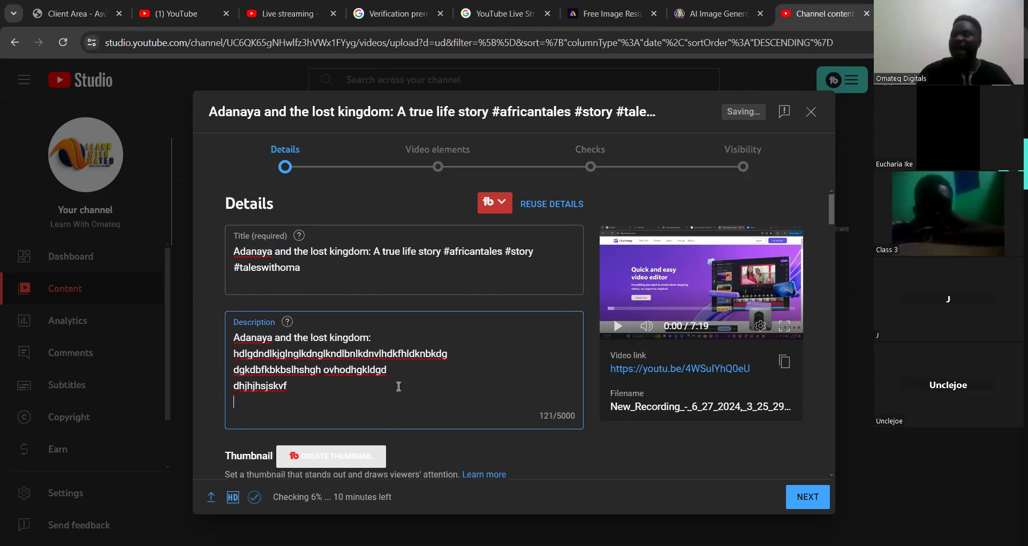
{"action": "type", "text": "#"}
{"action": "key", "text": "ctrl+v"}
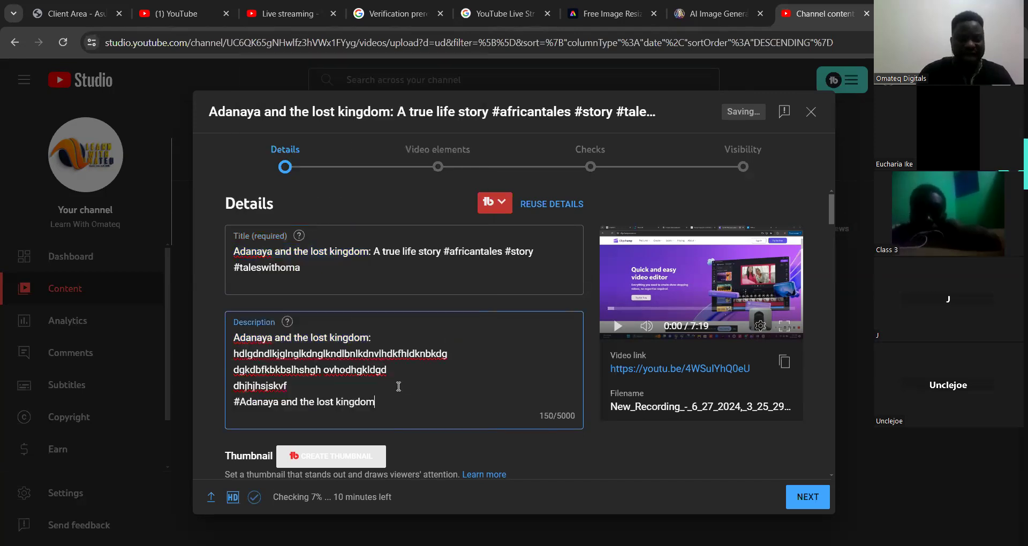
{"action": "left_click", "coordinate": [283, 407]}
{"action": "key", "text": "BackSpace"}
{"action": "left_click", "coordinate": [304, 403]}
{"action": "key", "text": "BackSpace"}
{"action": "left_click", "coordinate": [313, 402]}
{"action": "key", "text": "BackSpace"}
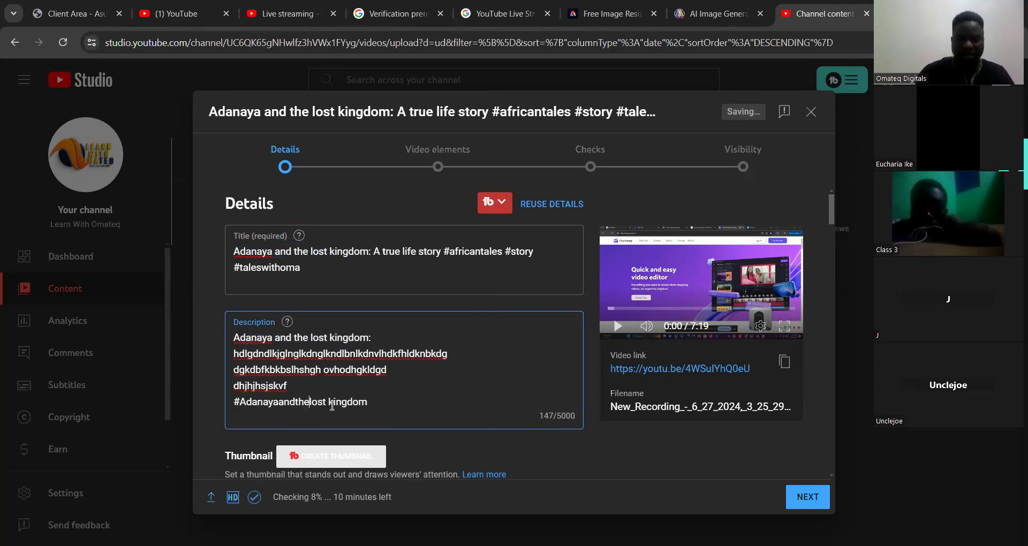
{"action": "key", "text": "BackSpace"}
- Append #africantales #africanstories #tales #folktales to the hashtag line
{"action": "left_click", "coordinate": [385, 404]}
{"action": "type", "text": "#a"}
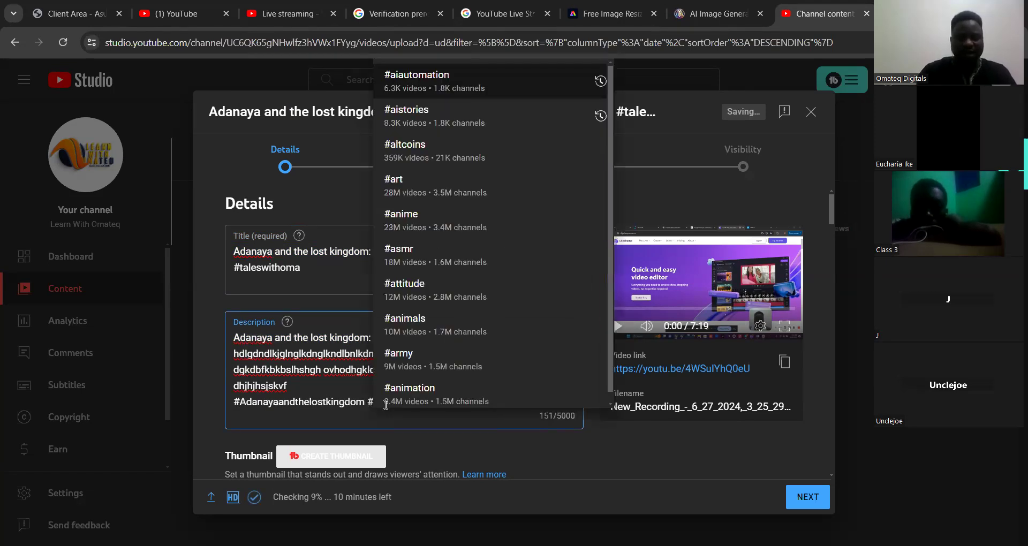
{"action": "type", "text": "fricantales"}
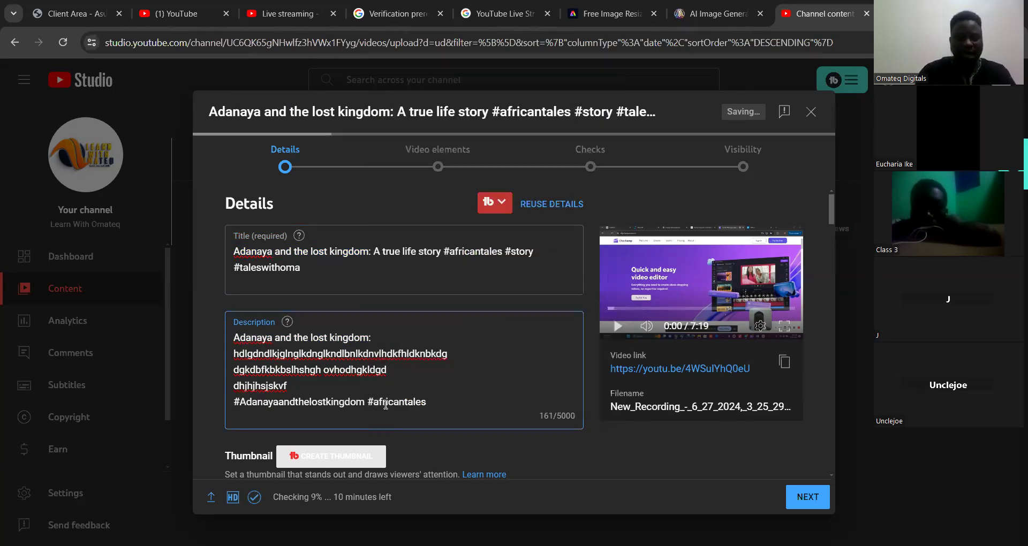
{"action": "type", "text": " #africanstori"}
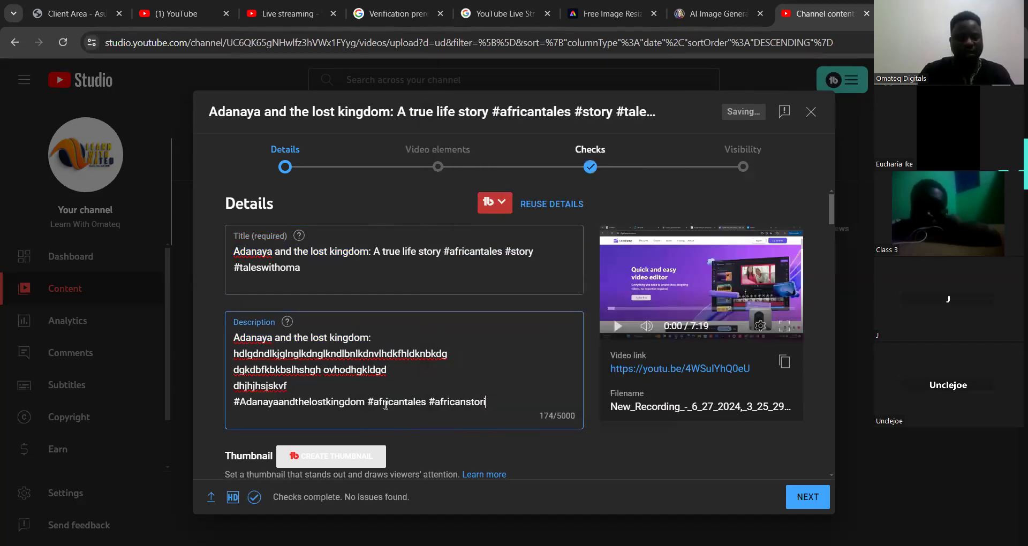
{"action": "type", "text": "es #"}
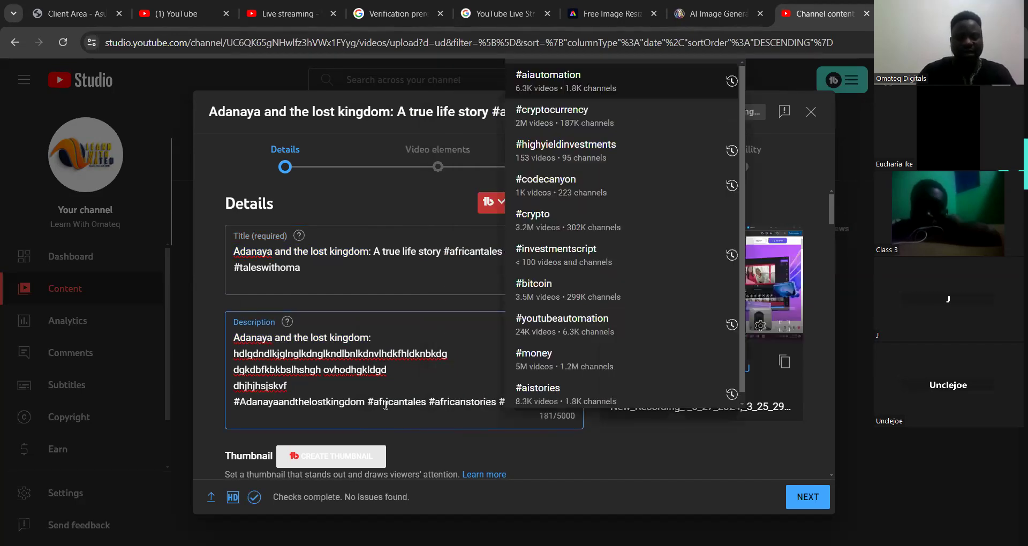
{"action": "type", "text": "tales #"}
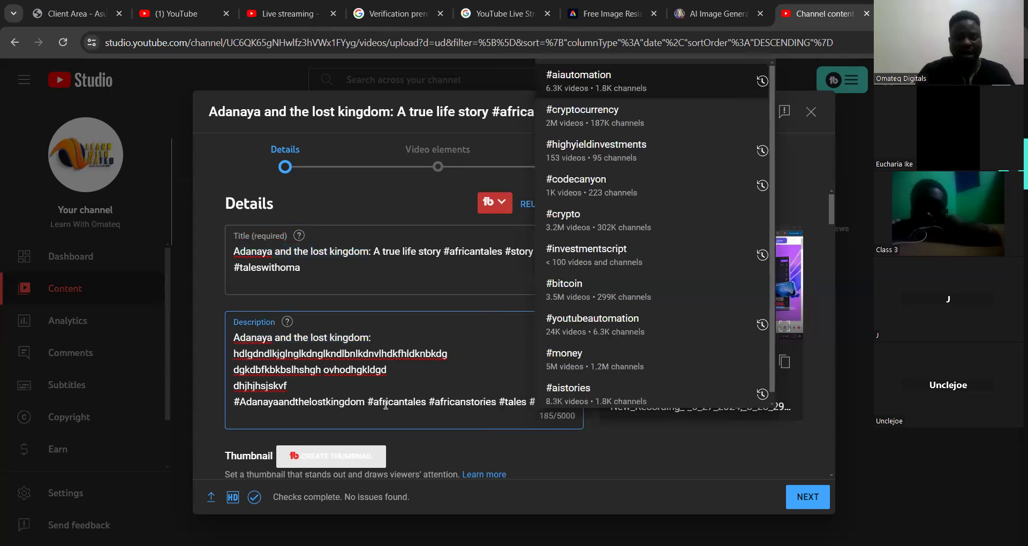
{"action": "type", "text": "fo"}
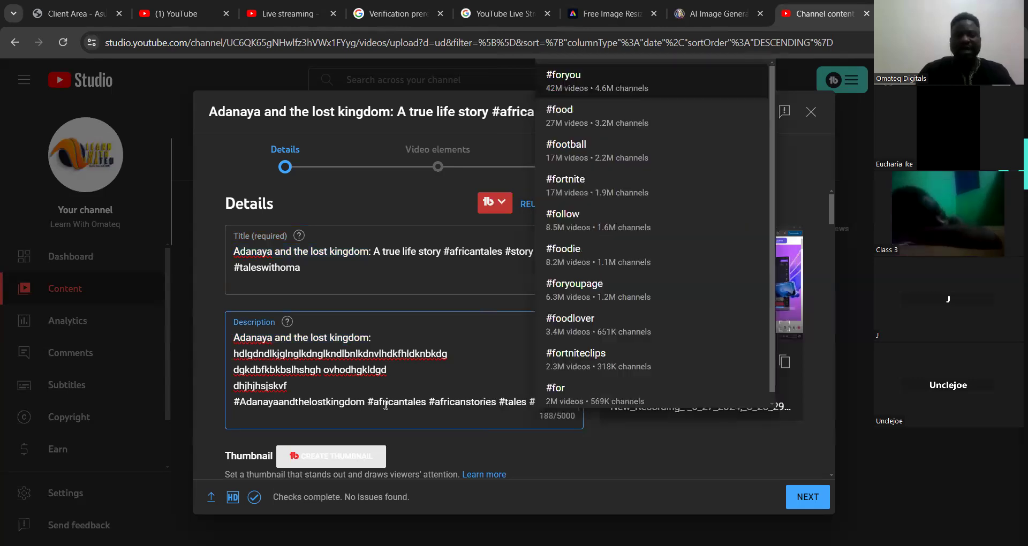
{"action": "type", "text": "lktales"}
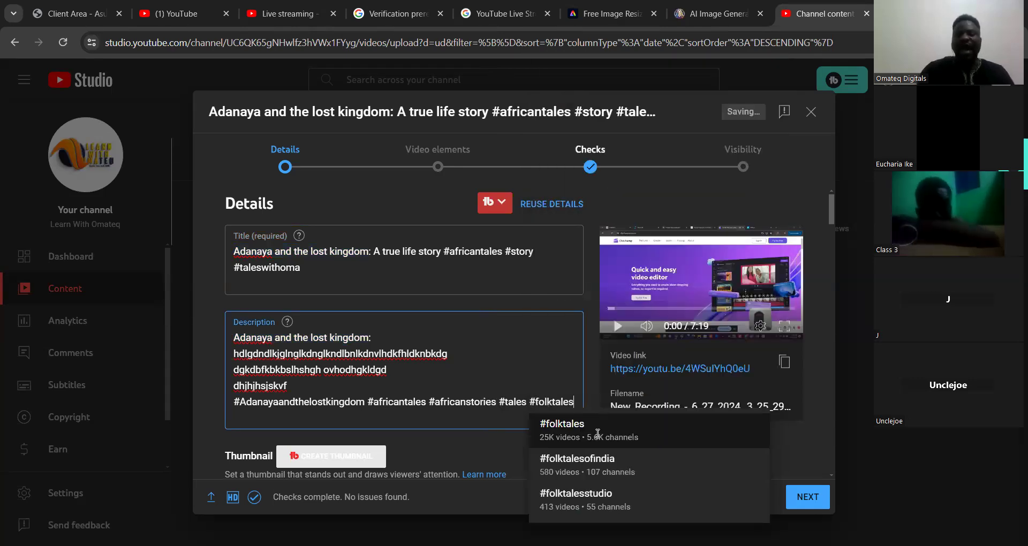
{"action": "left_click", "coordinate": [597, 433]}
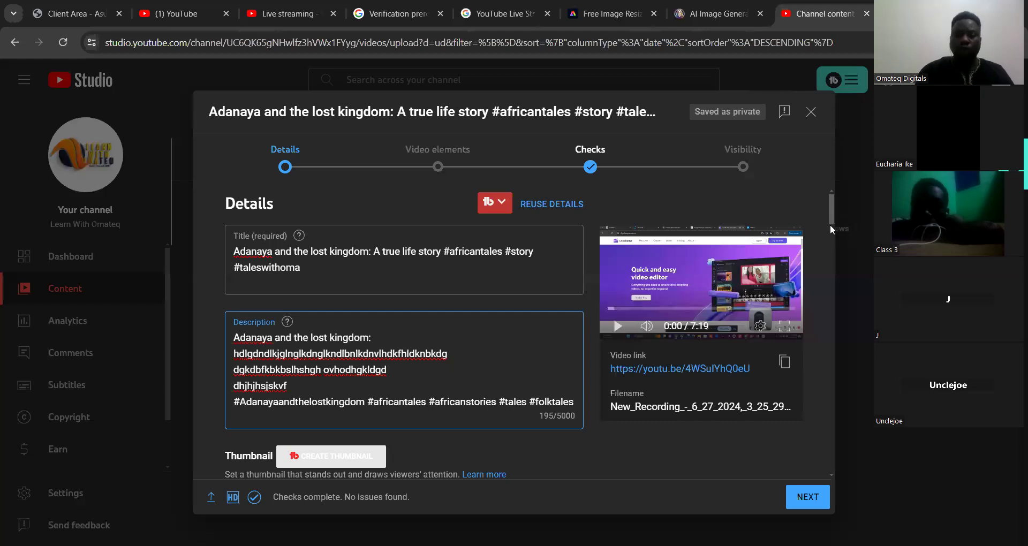
- Scroll down the Details page to the Thumbnail and Playlists sections
{"action": "scroll", "coordinate": [829, 237], "scroll_direction": "down", "scroll_amount": 3}
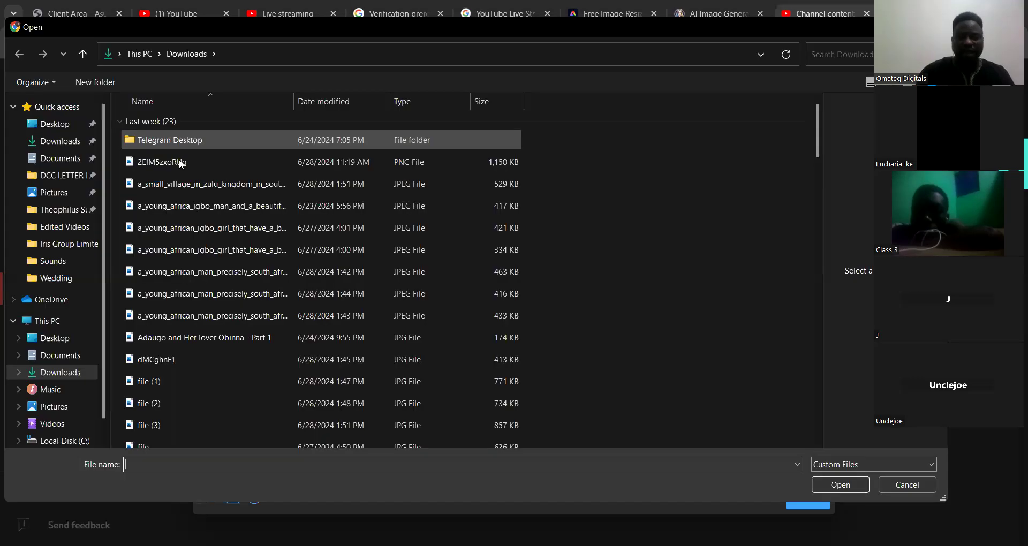
- Use the 2EIM5zxoRUg 'AKU THE MEN FIGHTER' image from Downloads as the custom thumbnail
{"action": "left_click", "coordinate": [179, 161]}
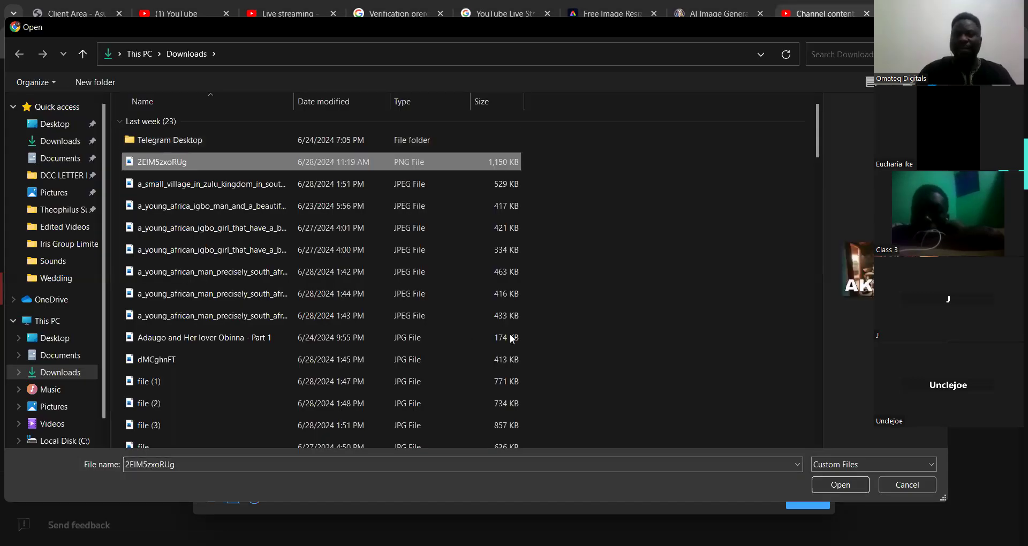
{"action": "key", "text": "Return"}
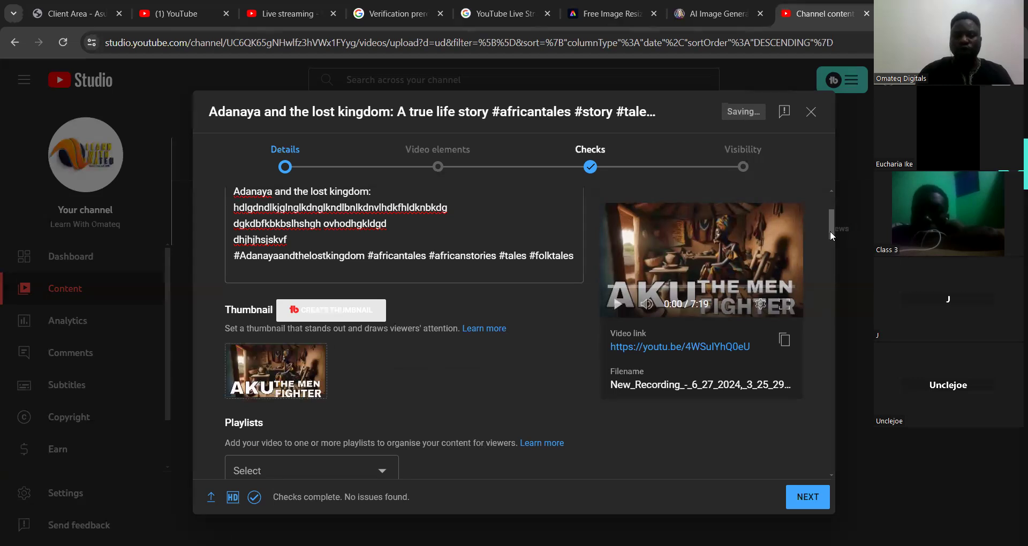
{"action": "left_click_drag", "start_coordinate": [831, 234], "coordinate": [831, 238]}
{"action": "scroll", "coordinate": [831, 242], "scroll_direction": "down", "scroll_amount": 2}
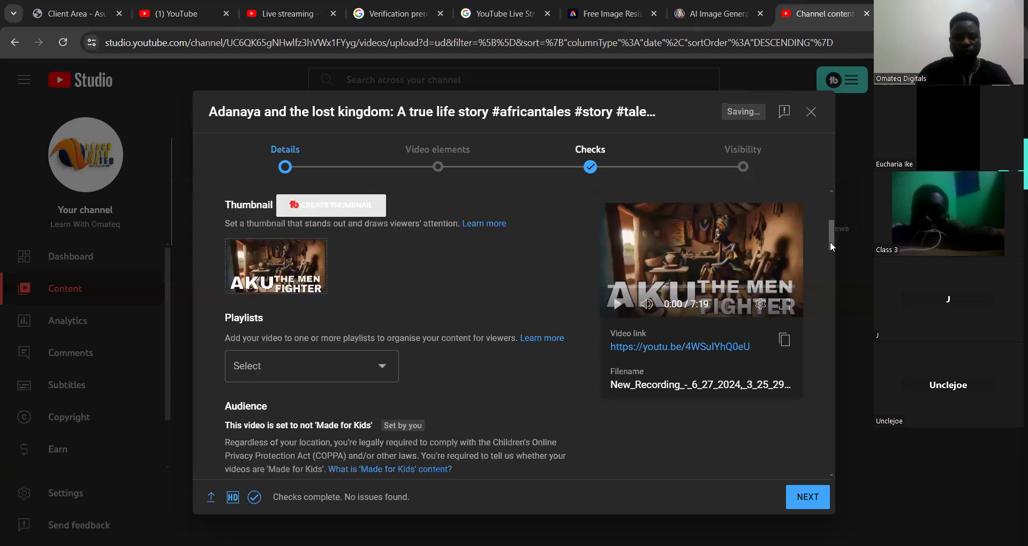
{"action": "scroll", "coordinate": [831, 244], "scroll_direction": "down", "scroll_amount": 1}
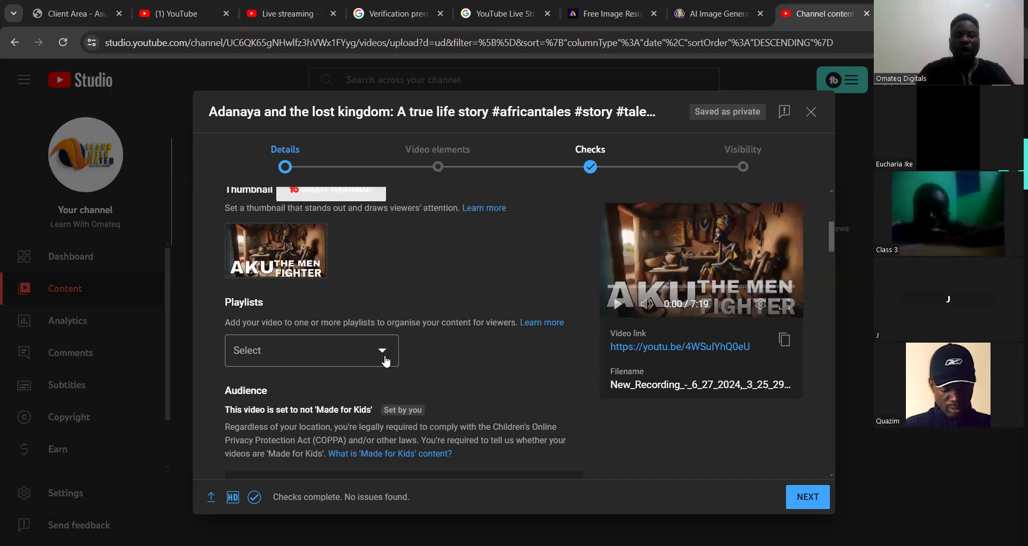
- Add the video to the existing 'How to' playlist, abandoning the new-playlist attempt
{"action": "left_click", "coordinate": [386, 362]}
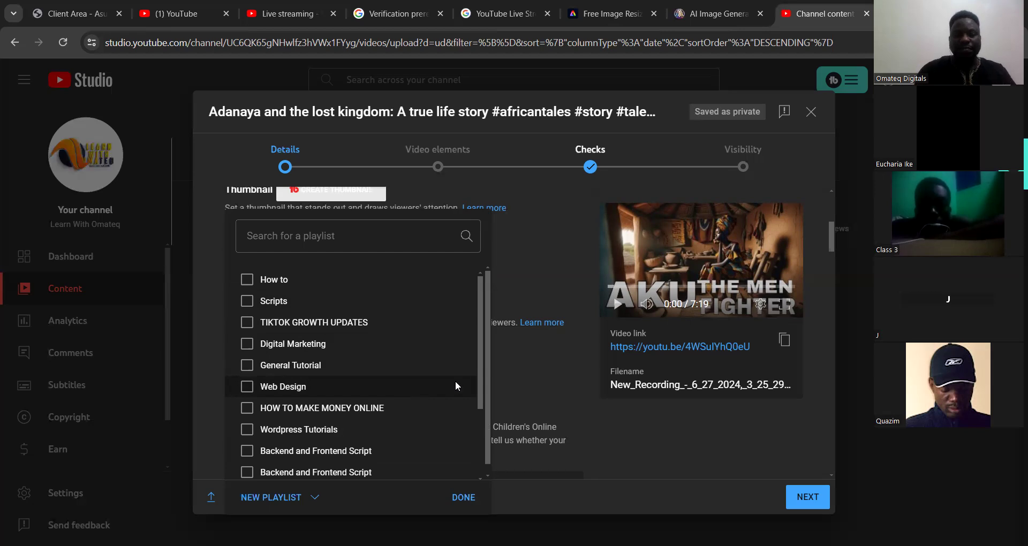
{"action": "scroll", "coordinate": [478, 427], "scroll_direction": "down", "scroll_amount": 1}
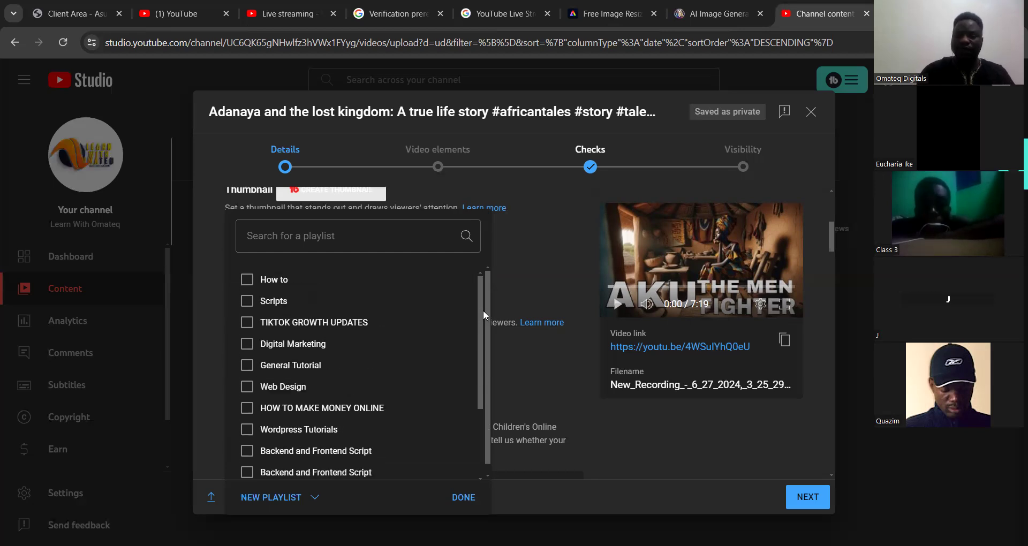
{"action": "scroll", "coordinate": [303, 287], "scroll_direction": "up", "scroll_amount": 1}
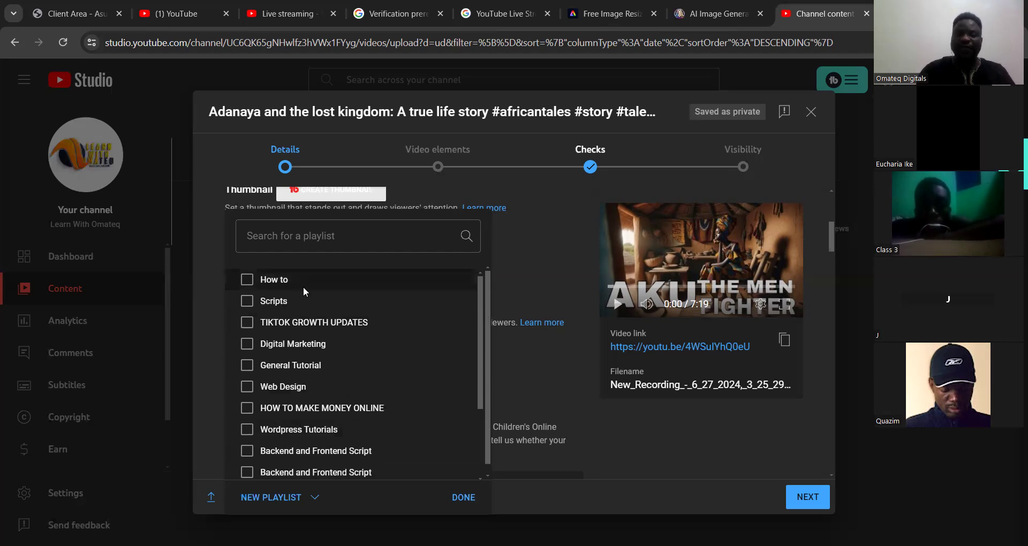
{"action": "left_click", "coordinate": [284, 500]}
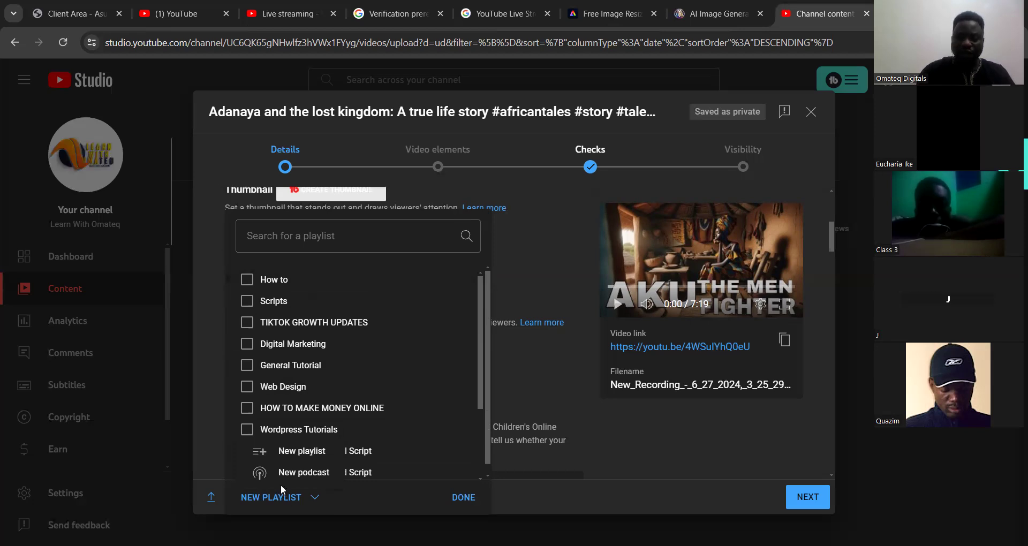
{"action": "left_click", "coordinate": [311, 451]}
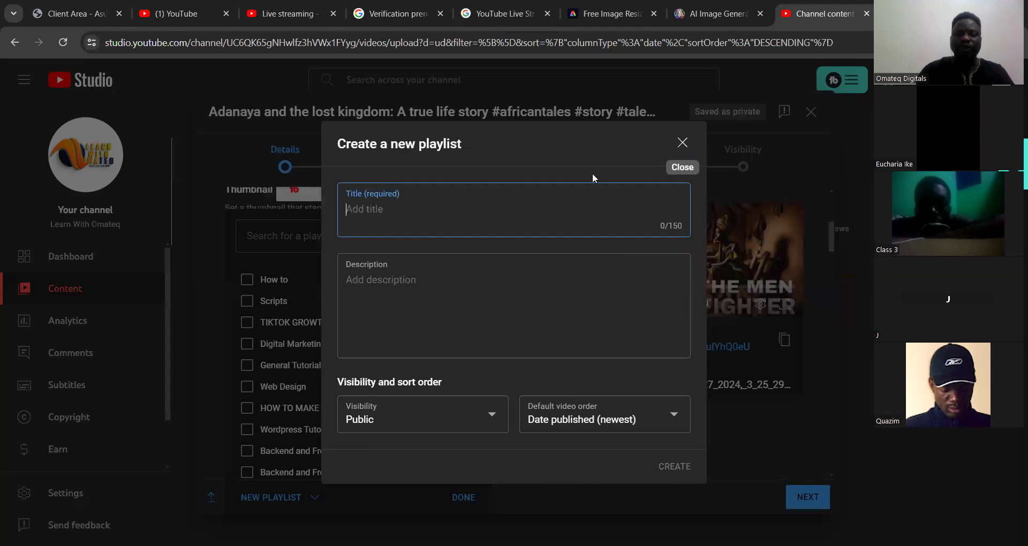
{"action": "key", "text": "Escape"}
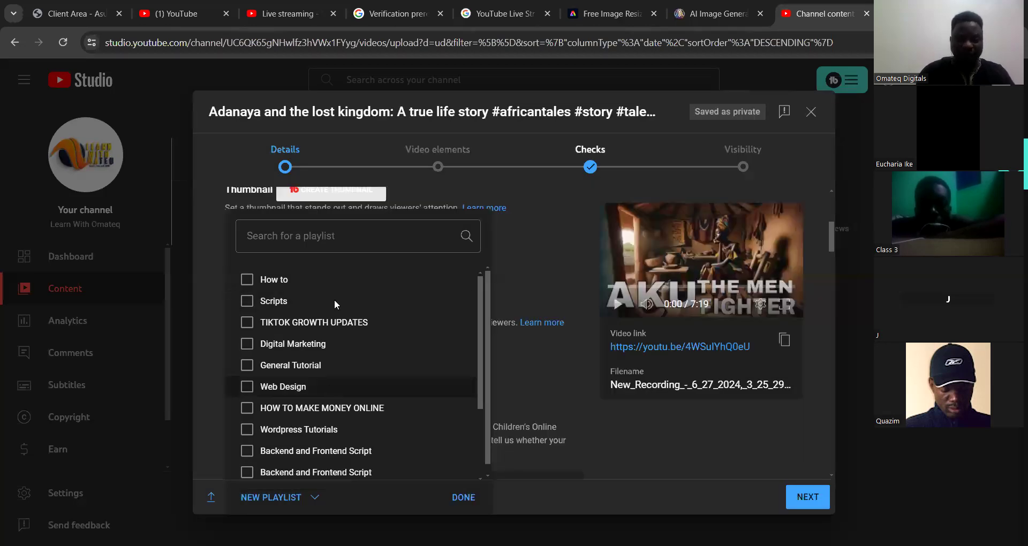
{"action": "left_click", "coordinate": [281, 291]}
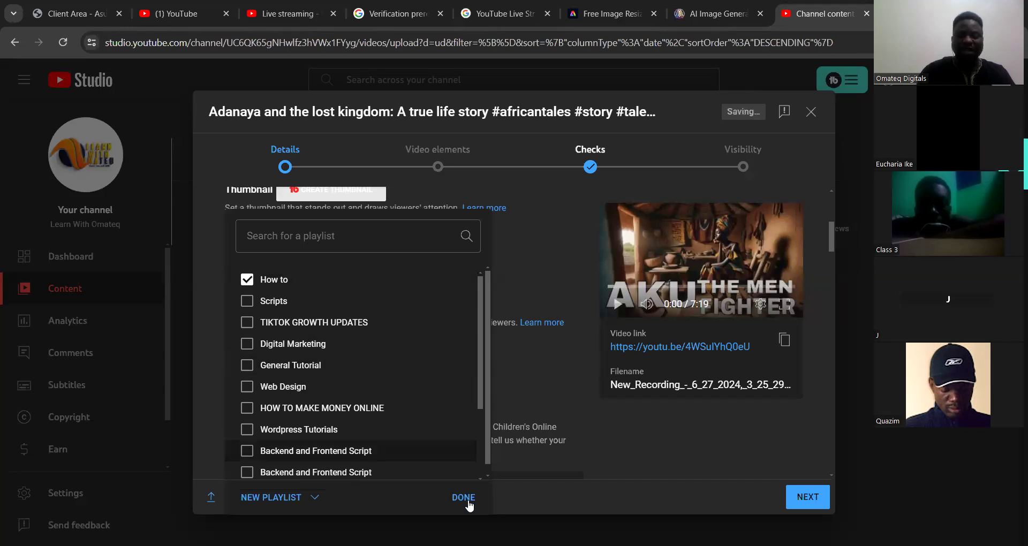
{"action": "left_click", "coordinate": [464, 497]}
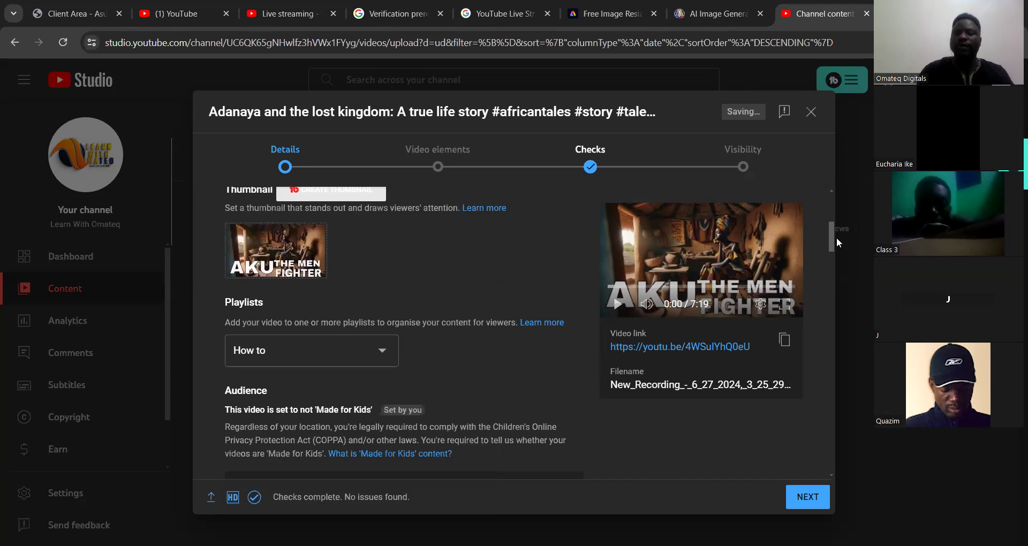
{"action": "scroll", "coordinate": [832, 238], "scroll_direction": "down", "scroll_amount": 1}
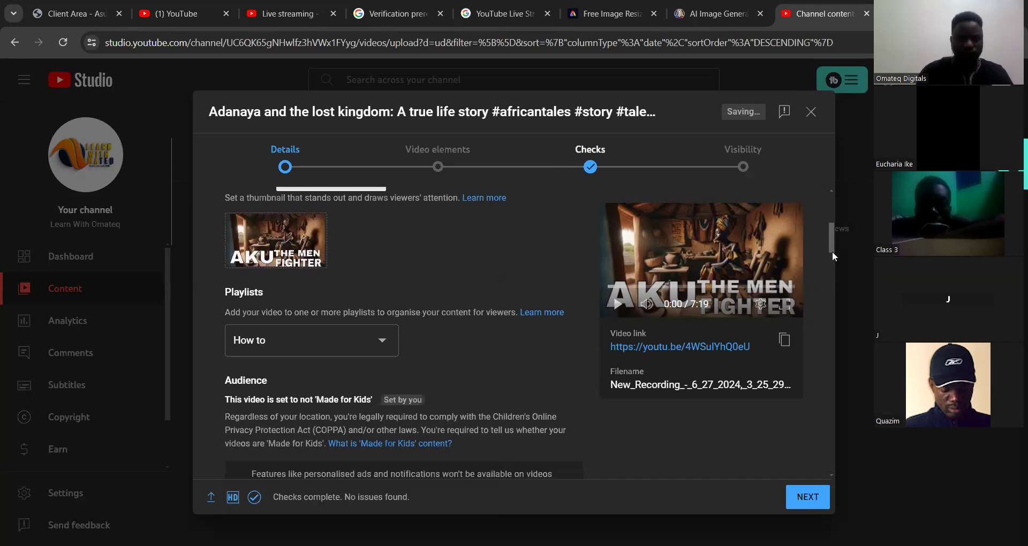
{"action": "scroll", "coordinate": [832, 256], "scroll_direction": "down", "scroll_amount": 3}
{"action": "scroll", "coordinate": [832, 262], "scroll_direction": "down", "scroll_amount": 1}
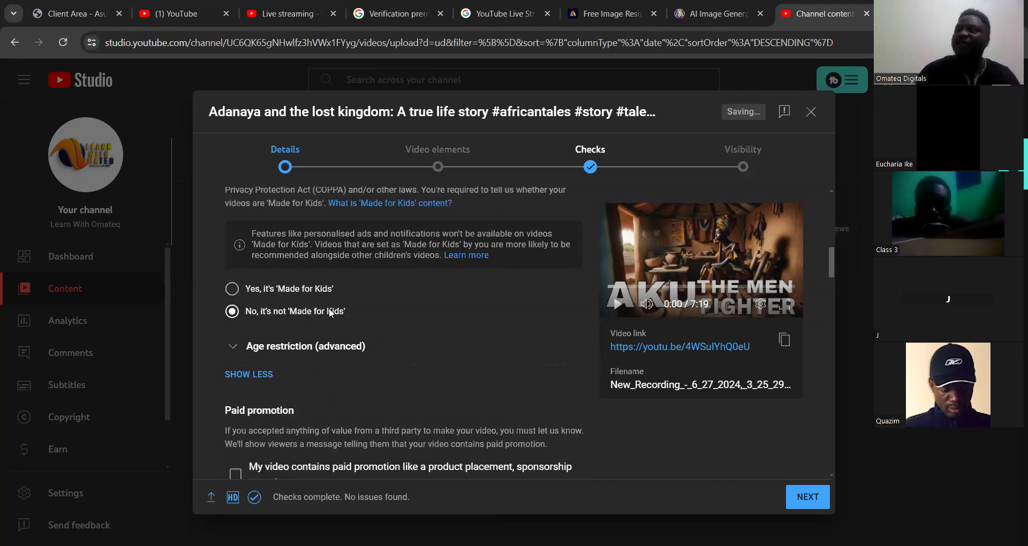
{"action": "left_click", "coordinate": [239, 295]}
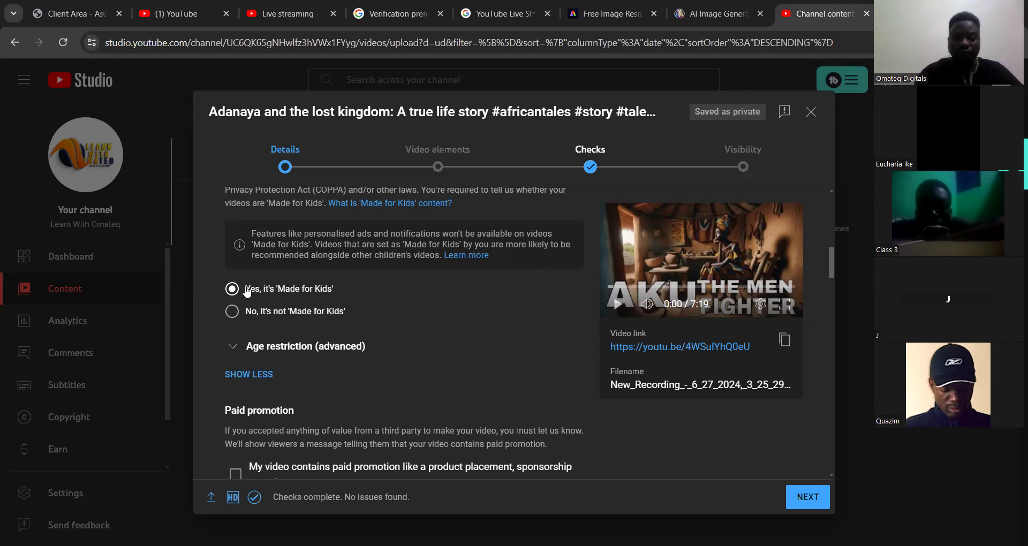
{"action": "left_click", "coordinate": [251, 316]}
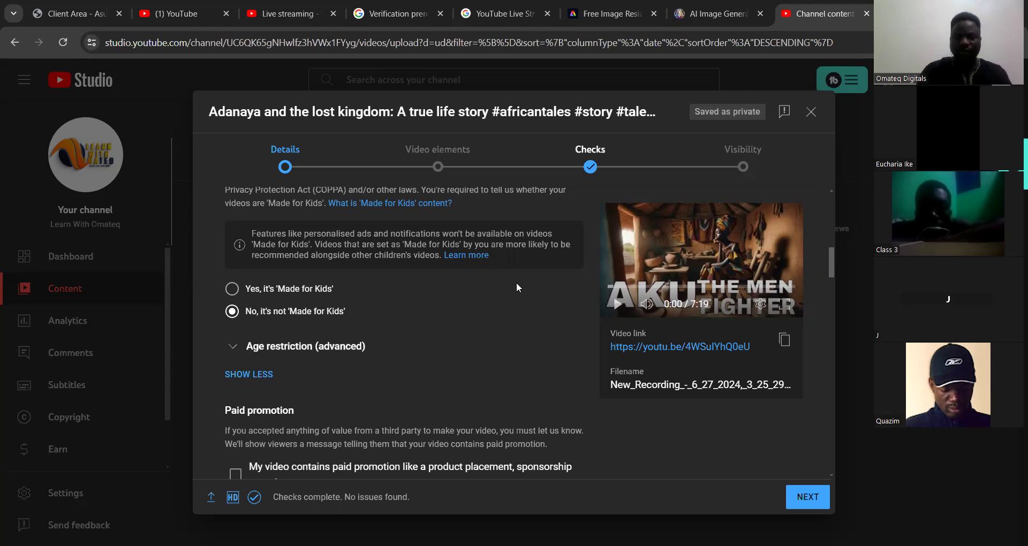
{"action": "left_click_drag", "start_coordinate": [832, 262], "coordinate": [832, 292]}
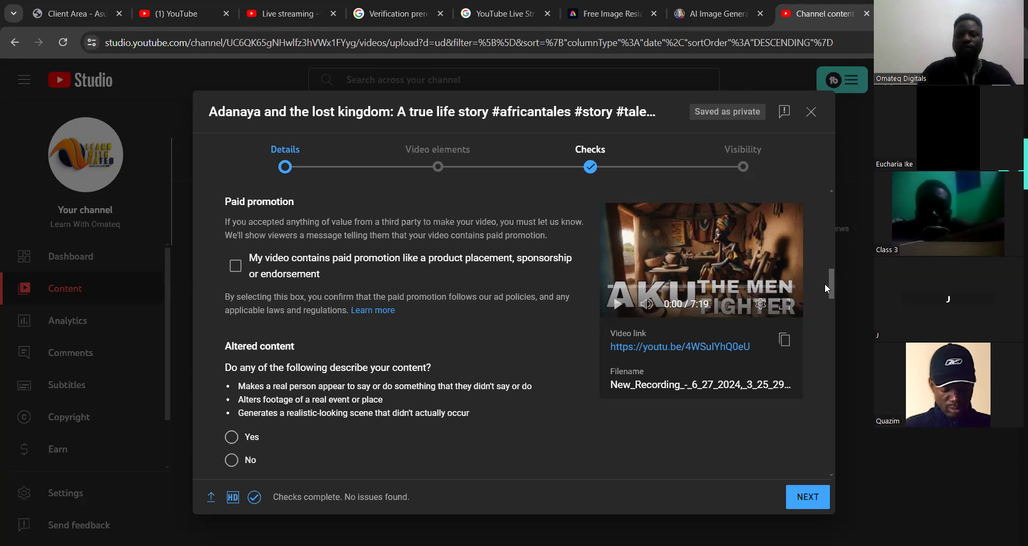
{"action": "scroll", "coordinate": [830, 294], "scroll_direction": "down", "scroll_amount": 3}
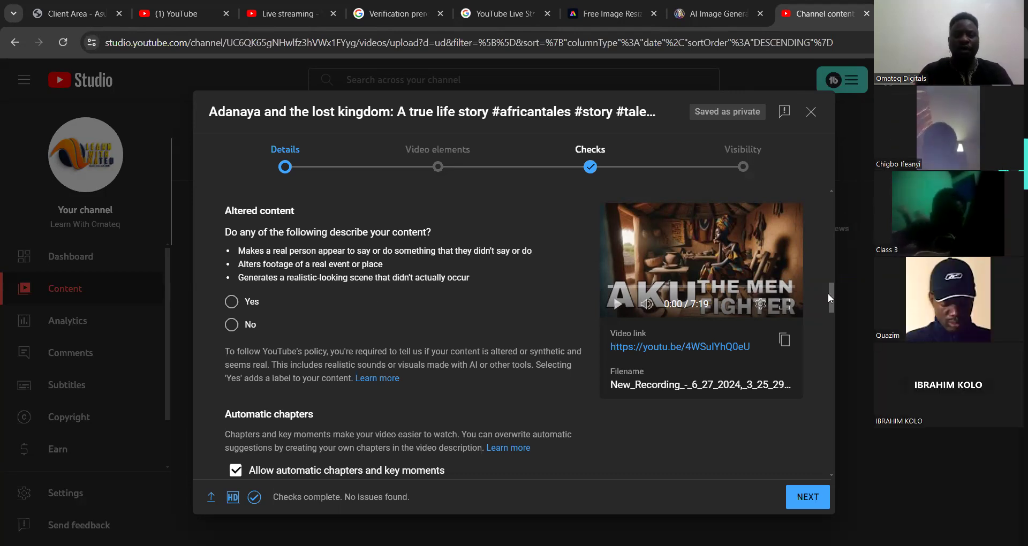
{"action": "left_click_drag", "start_coordinate": [831, 294], "coordinate": [832, 310]}
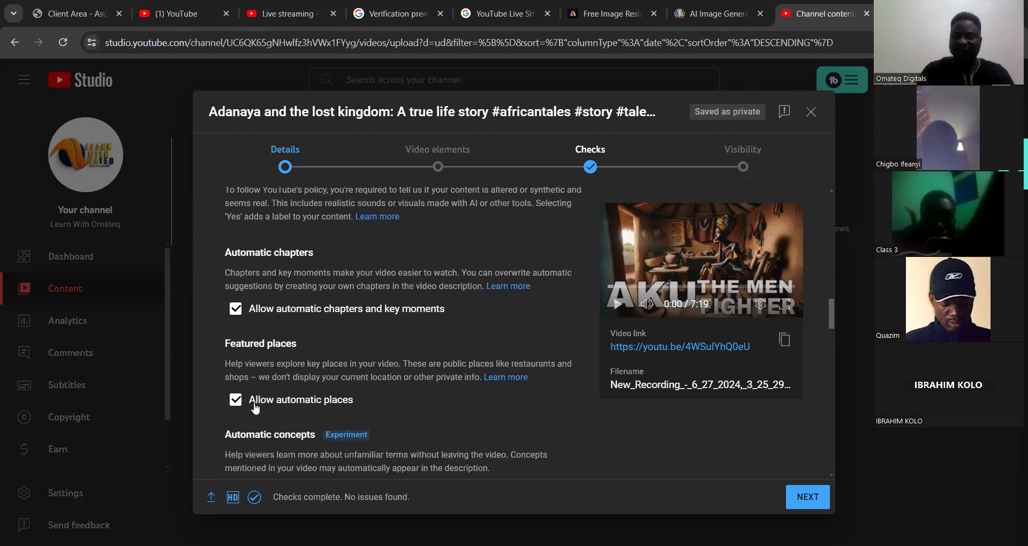
{"action": "scroll", "coordinate": [830, 329], "scroll_direction": "down", "scroll_amount": 3}
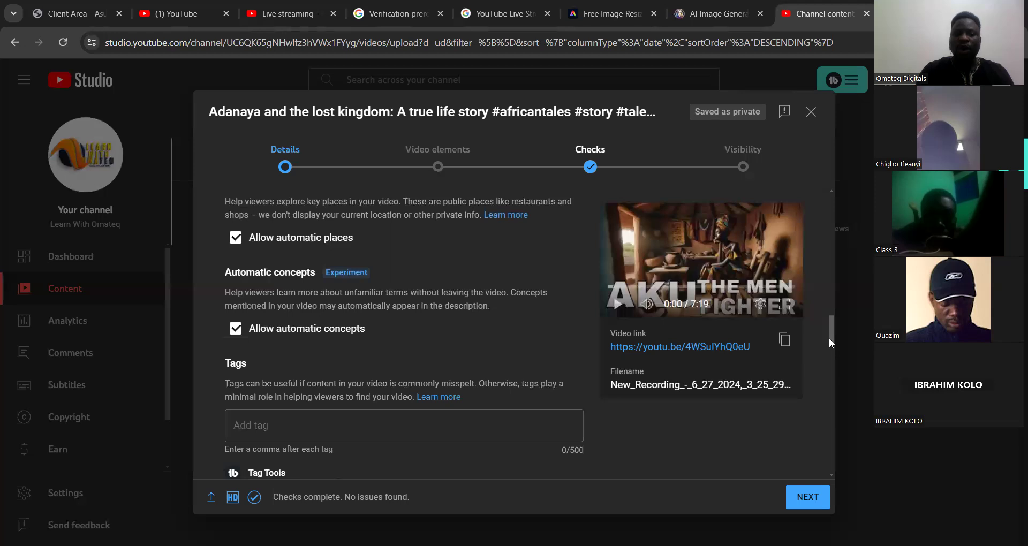
{"action": "left_click_drag", "start_coordinate": [829, 341], "coordinate": [829, 354]}
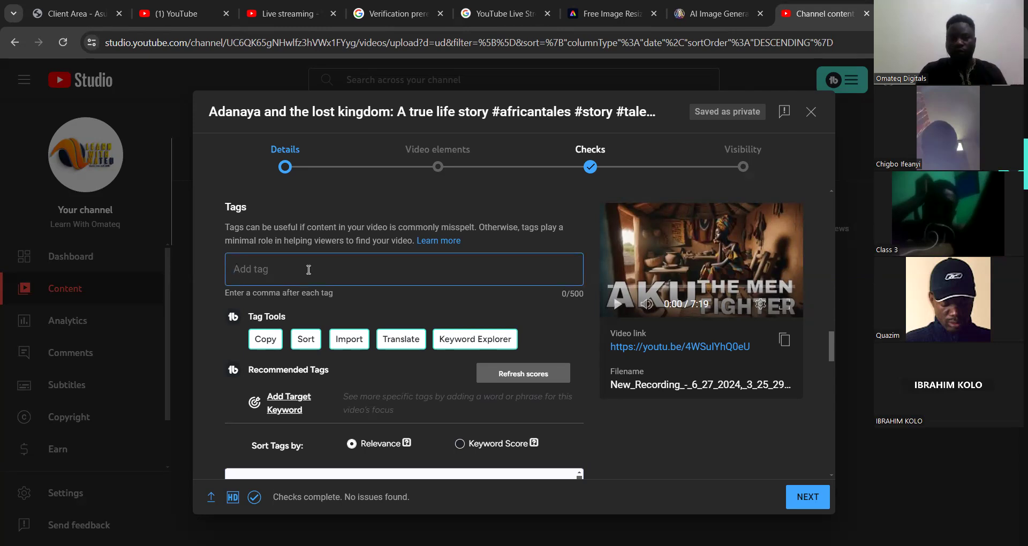
{"action": "type", "text": "af"}
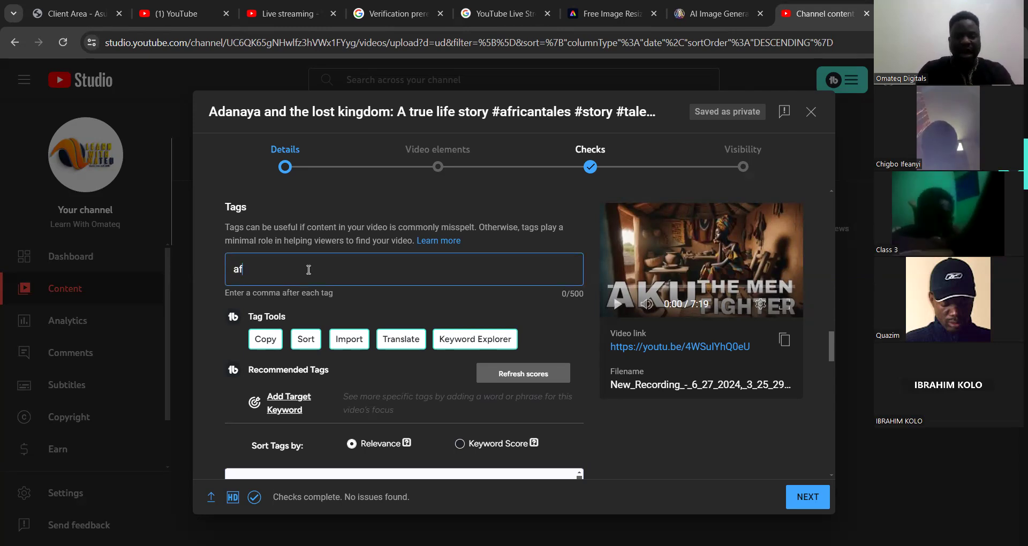
{"action": "type", "text": "rican tales"}
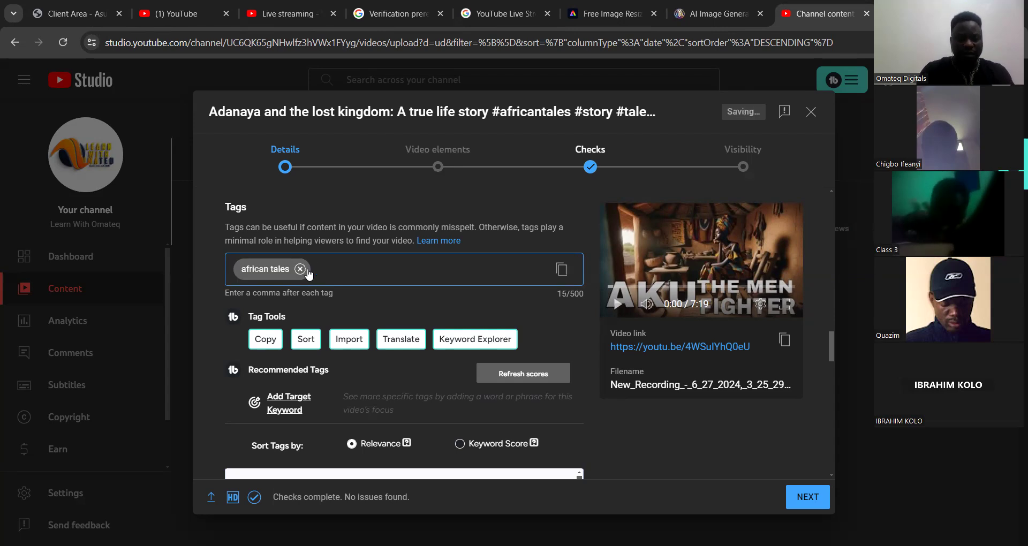
{"action": "type", "text": ",tales,fol"}
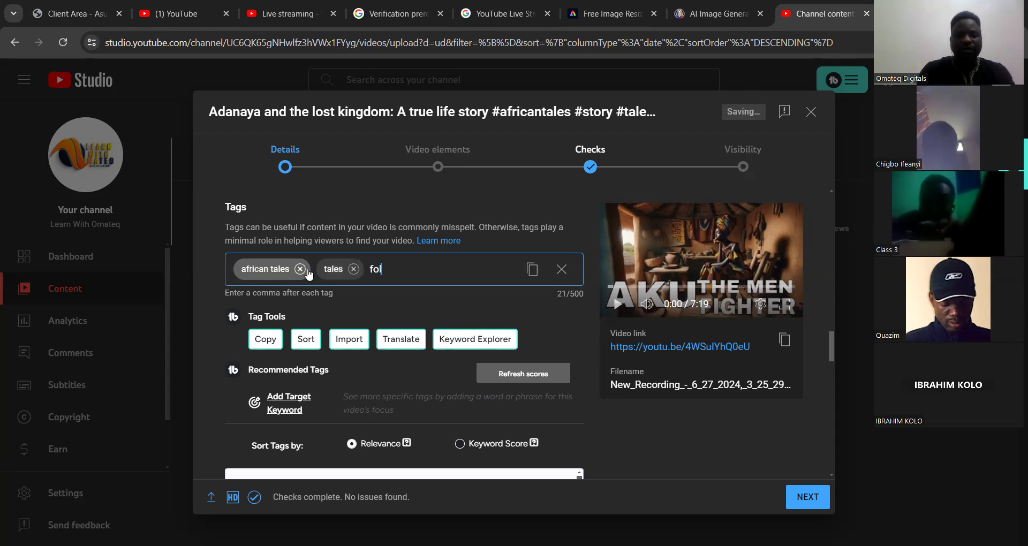
{"action": "type", "text": "ktales,african s"}
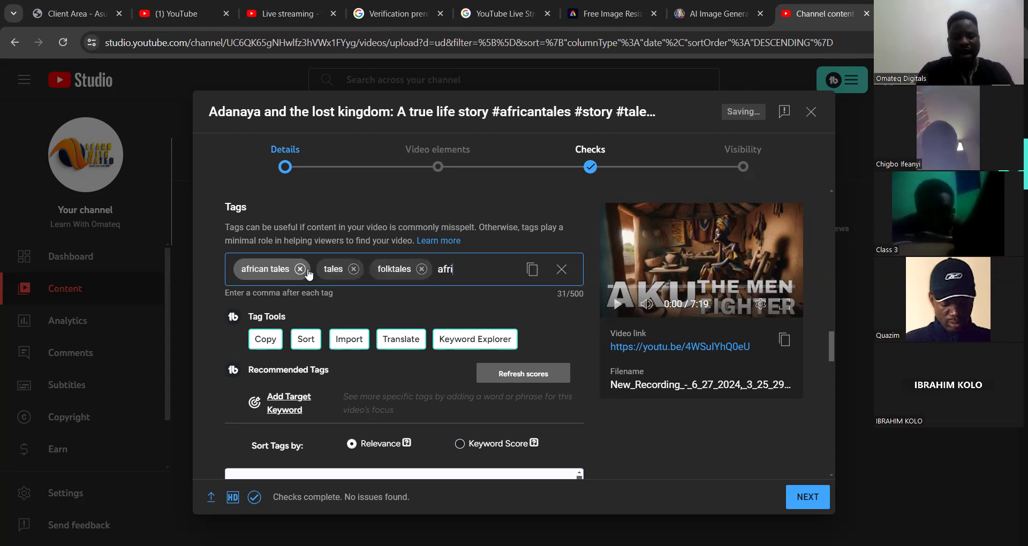
{"action": "type", "text": "tories,"}
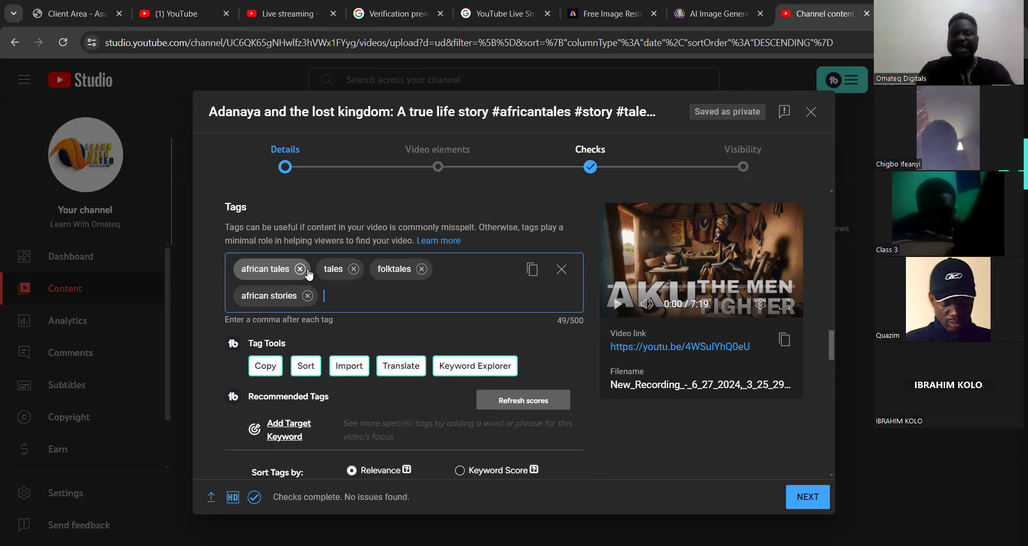
{"action": "left_click", "coordinate": [561, 269]}
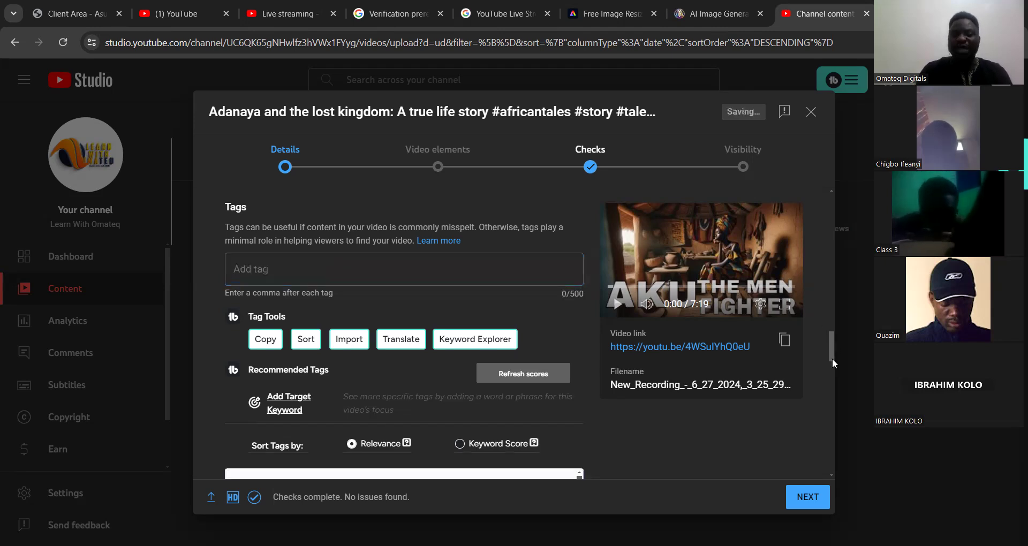
- Add the recommended tags 'aquaman 2 teaser' and 'aquaman 2 official trailer'
{"action": "scroll", "coordinate": [833, 369], "scroll_direction": "down", "scroll_amount": 3}
{"action": "scroll", "coordinate": [828, 369], "scroll_direction": "down", "scroll_amount": 1}
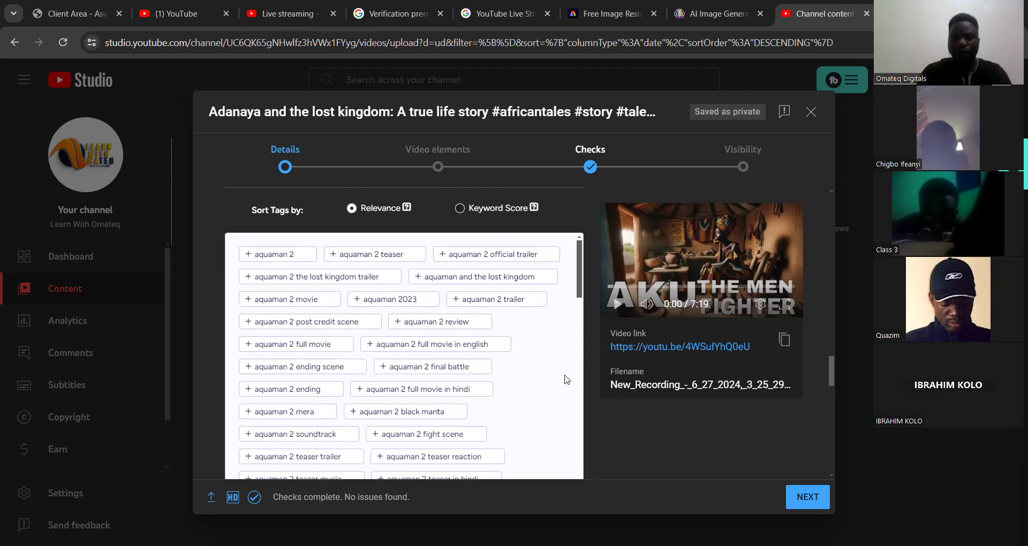
{"action": "left_click", "coordinate": [381, 261]}
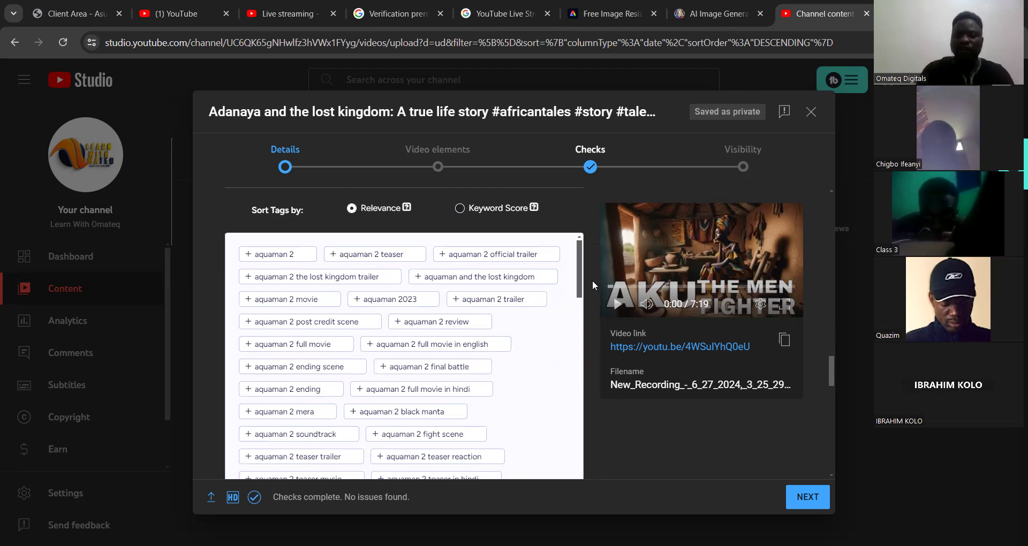
{"action": "scroll", "coordinate": [821, 332], "scroll_direction": "up", "scroll_amount": 3}
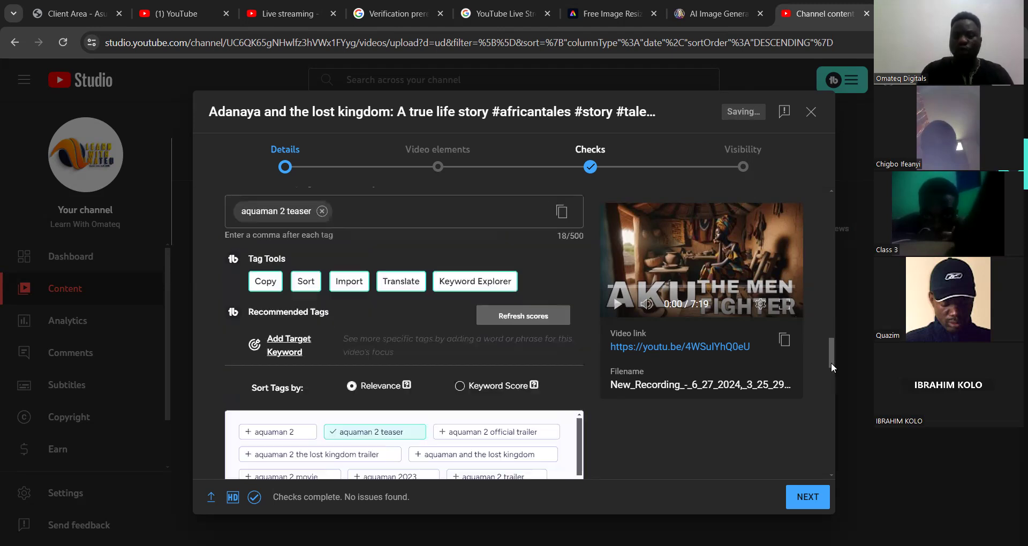
{"action": "scroll", "coordinate": [537, 372], "scroll_direction": "down", "scroll_amount": 1}
{"action": "left_click", "coordinate": [528, 360]}
{"action": "scroll", "coordinate": [809, 341], "scroll_direction": "up", "scroll_amount": 3}
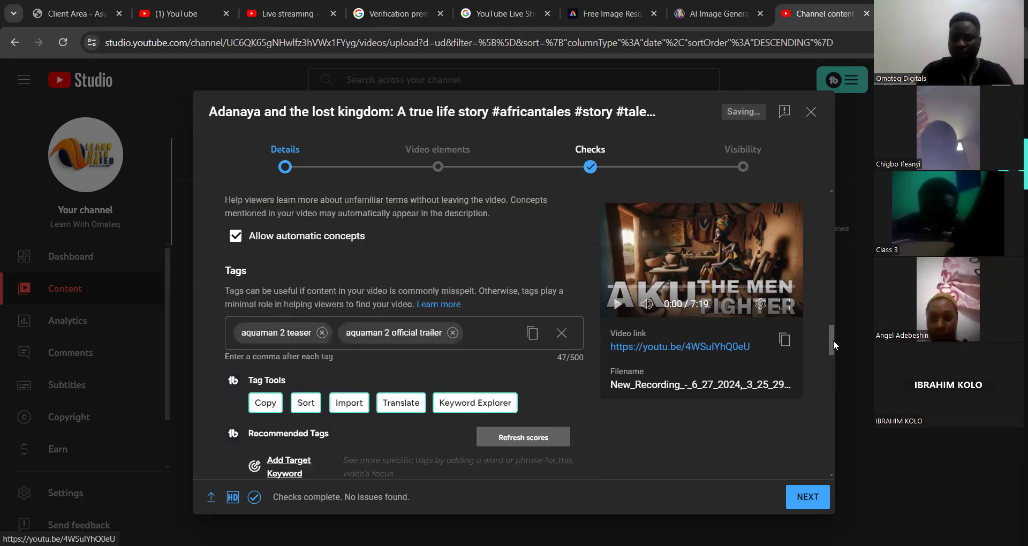
{"action": "scroll", "coordinate": [831, 355], "scroll_direction": "down", "scroll_amount": 1}
{"action": "scroll", "coordinate": [678, 385], "scroll_direction": "down", "scroll_amount": 2}
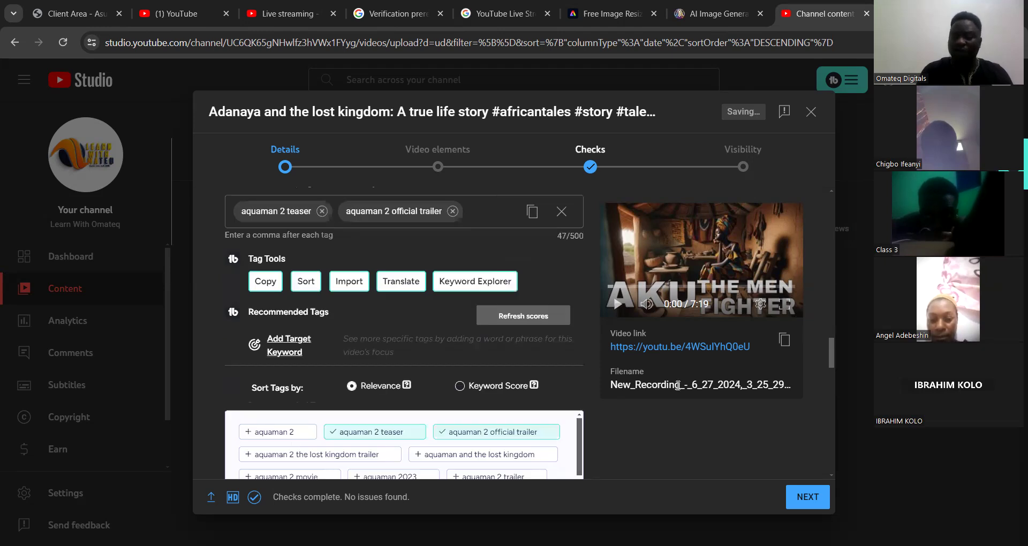
{"action": "scroll", "coordinate": [831, 368], "scroll_direction": "down", "scroll_amount": 2}
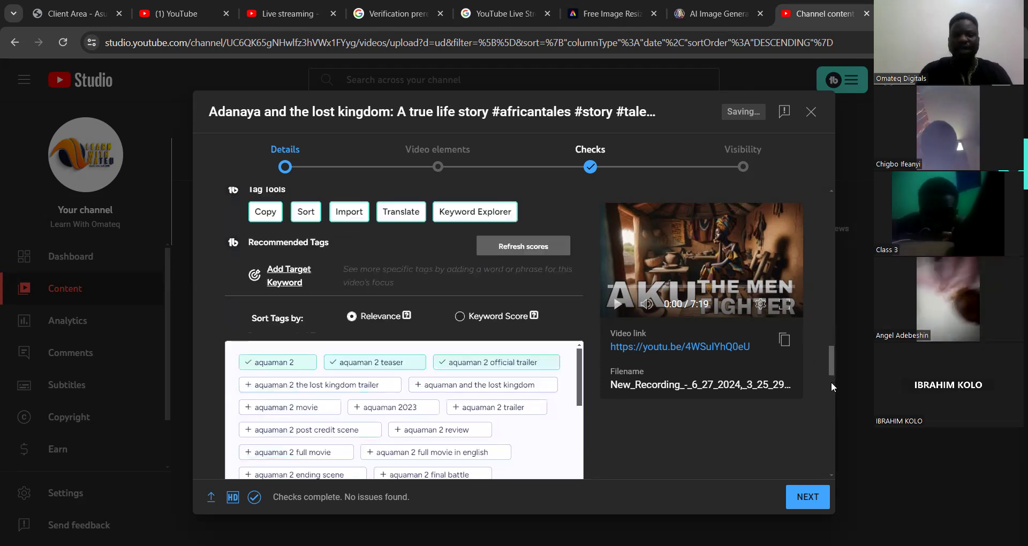
{"action": "scroll", "coordinate": [831, 382], "scroll_direction": "down", "scroll_amount": 3}
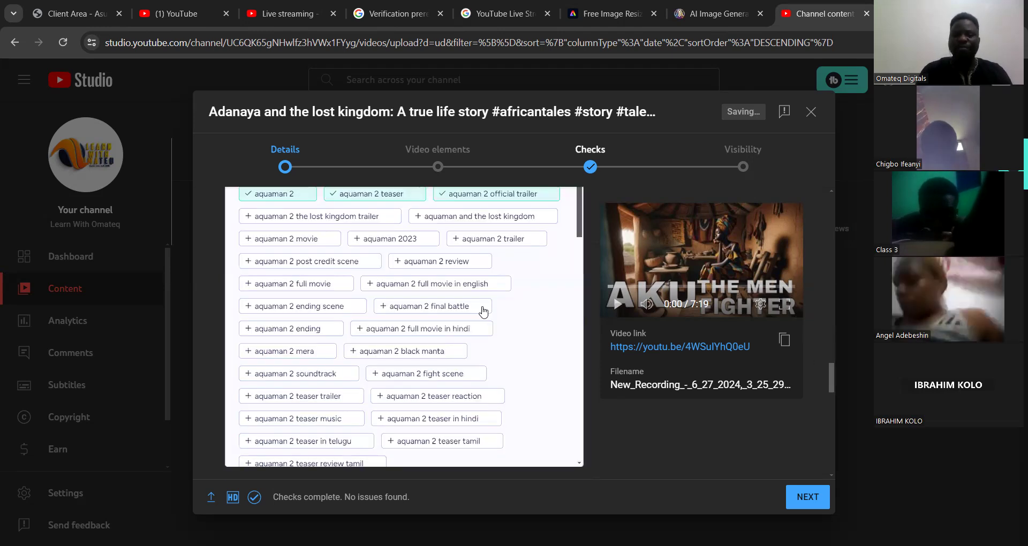
- Add the tags 'aquaman 2 full movie in english', 'aquaman and the lost kingdom' and 'aquaman 2 ending scene'
{"action": "left_click", "coordinate": [448, 288]}
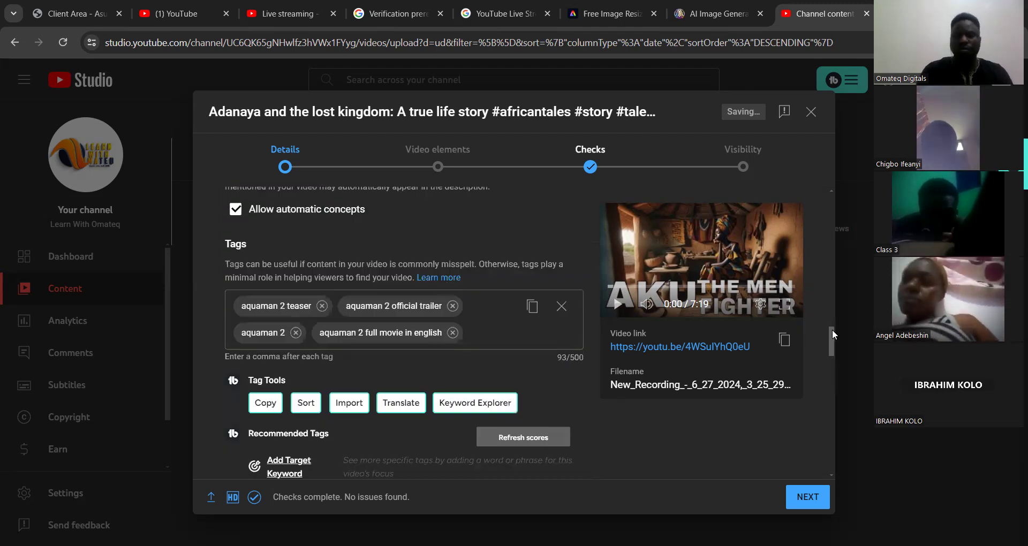
{"action": "left_click_drag", "start_coordinate": [826, 353], "coordinate": [830, 362]}
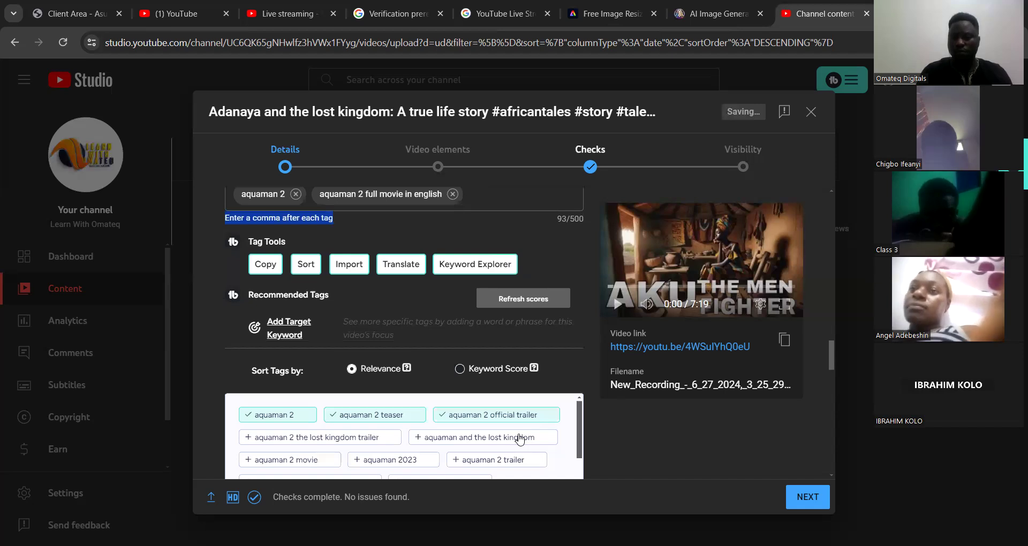
{"action": "left_click", "coordinate": [519, 437]}
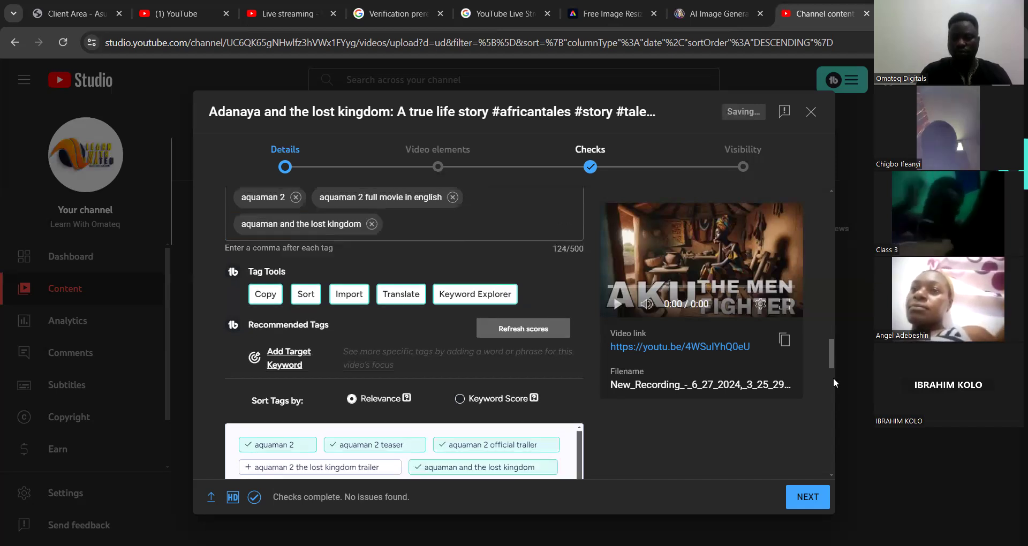
{"action": "scroll", "coordinate": [833, 377], "scroll_direction": "down", "scroll_amount": 3}
{"action": "scroll", "coordinate": [299, 391], "scroll_direction": "down", "scroll_amount": 1}
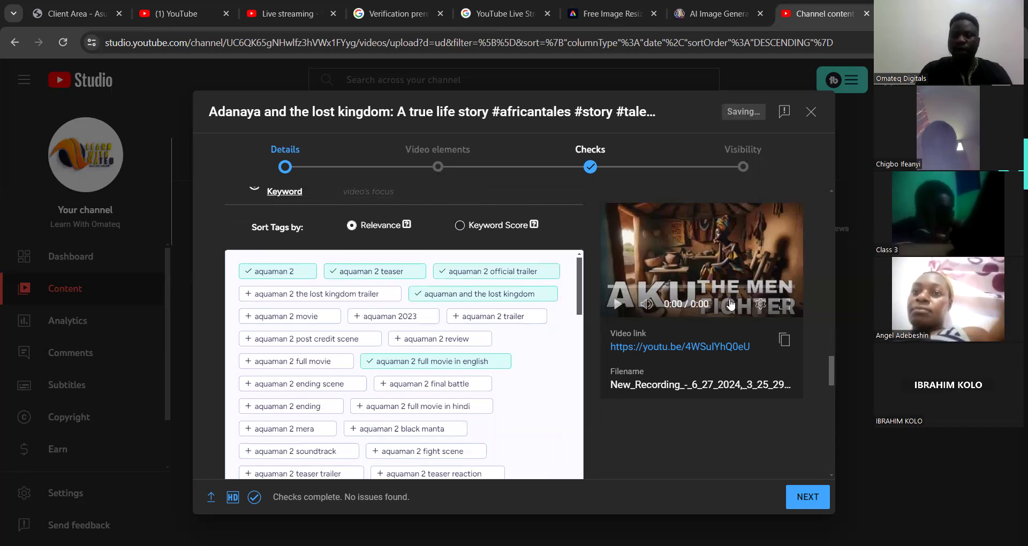
{"action": "left_click", "coordinate": [298, 389]}
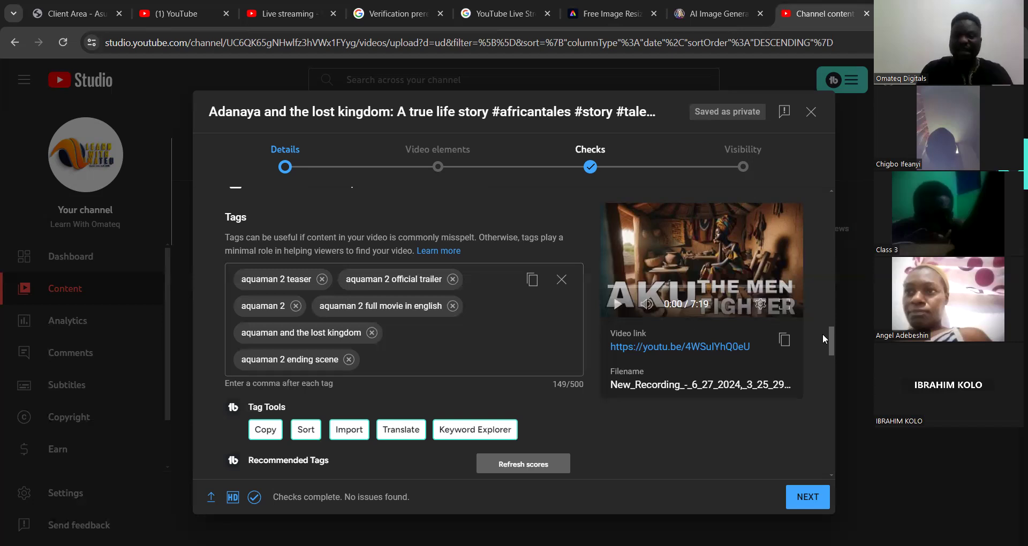
{"action": "scroll", "coordinate": [822, 339], "scroll_direction": "down", "scroll_amount": 2}
{"action": "scroll", "coordinate": [831, 383], "scroll_direction": "down", "scroll_amount": 4}
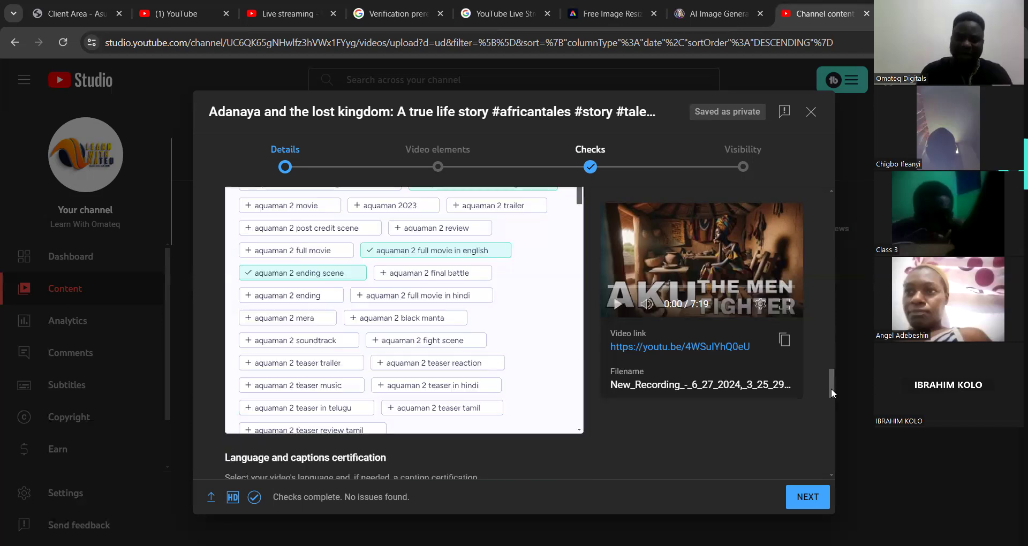
{"action": "scroll", "coordinate": [832, 402], "scroll_direction": "down", "scroll_amount": 3}
{"action": "scroll", "coordinate": [831, 409], "scroll_direction": "down", "scroll_amount": 1}
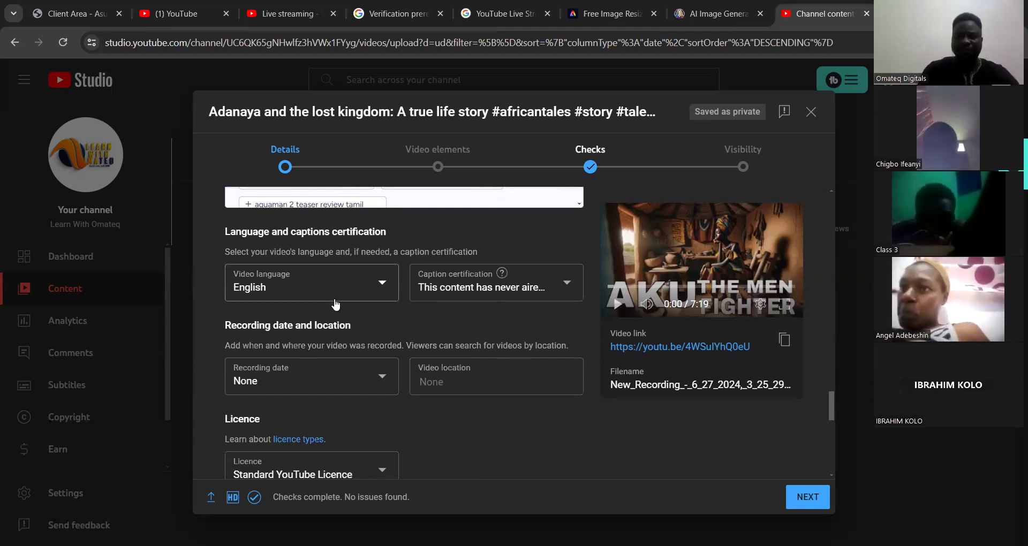
- Keep caption certification at None and set the recording date to 30 Jun 2024
{"action": "left_click", "coordinate": [565, 292]}
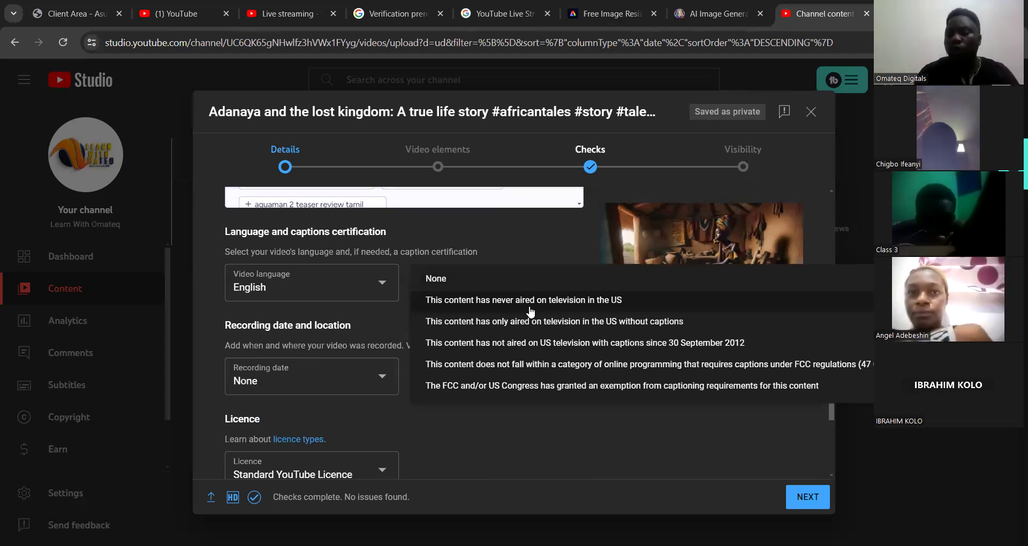
{"action": "left_click", "coordinate": [479, 283]}
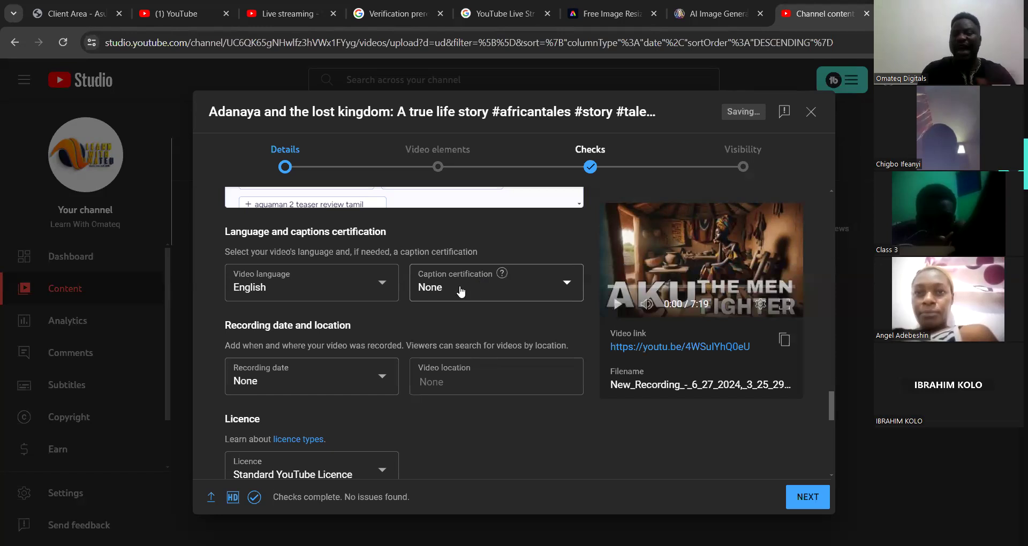
{"action": "left_click", "coordinate": [340, 392]}
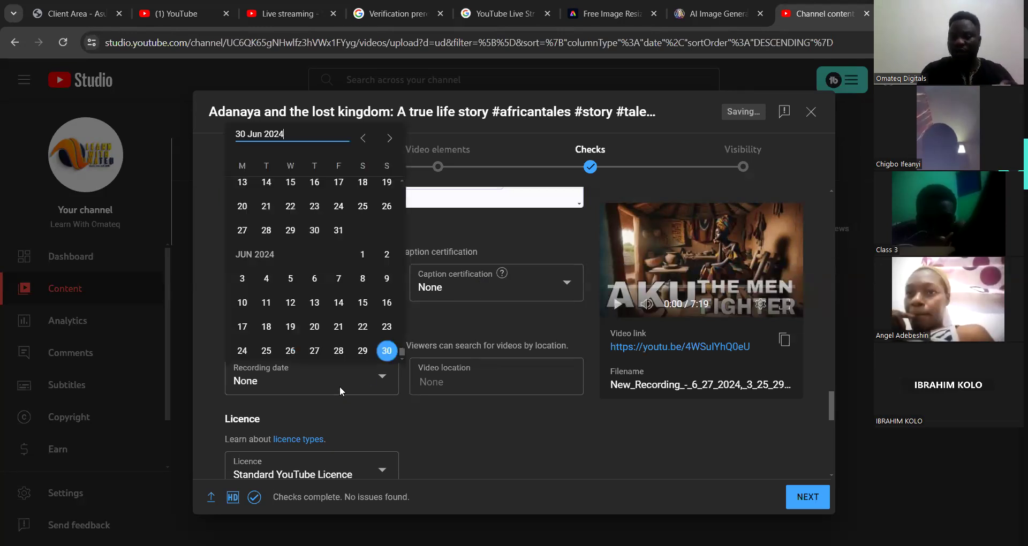
{"action": "left_click", "coordinate": [386, 353]}
- Set the video location to Nigeria
{"action": "left_click", "coordinate": [431, 373]}
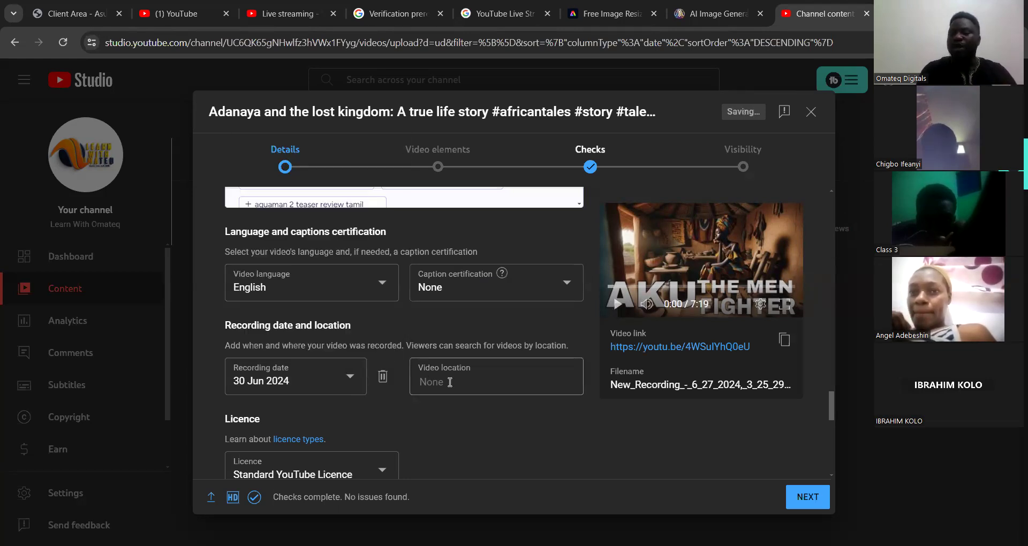
{"action": "type", "text": "ni"}
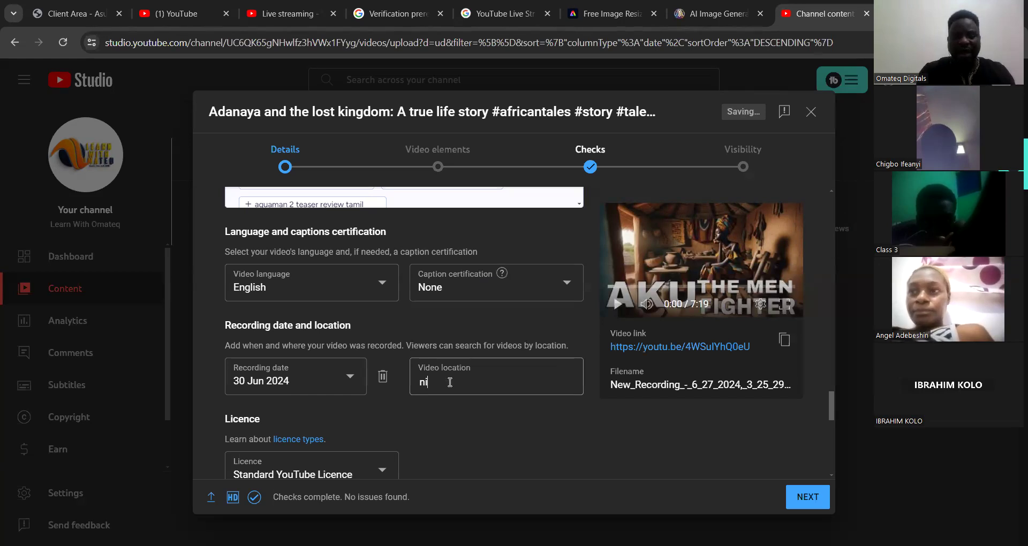
{"action": "type", "text": "geria"}
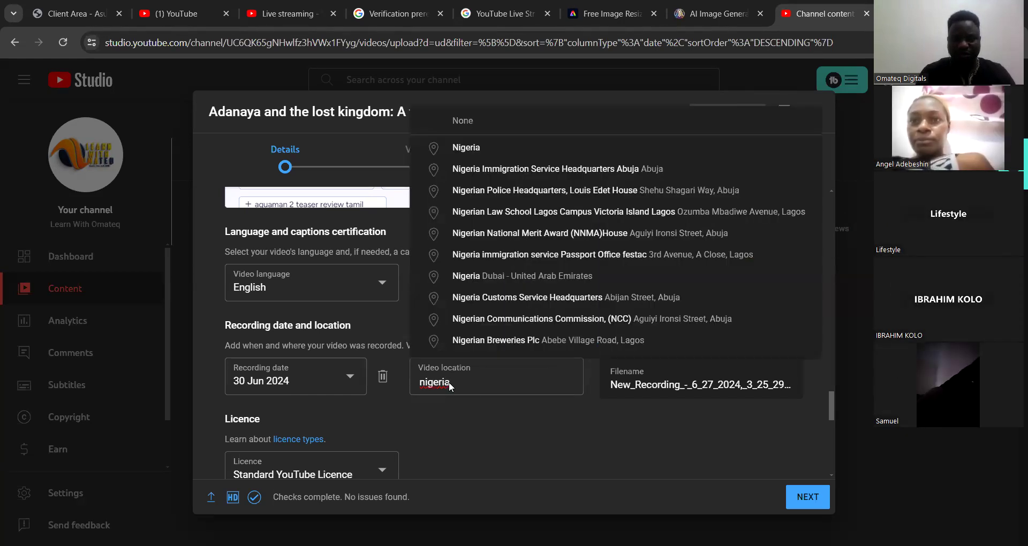
{"action": "left_click", "coordinate": [484, 148]}
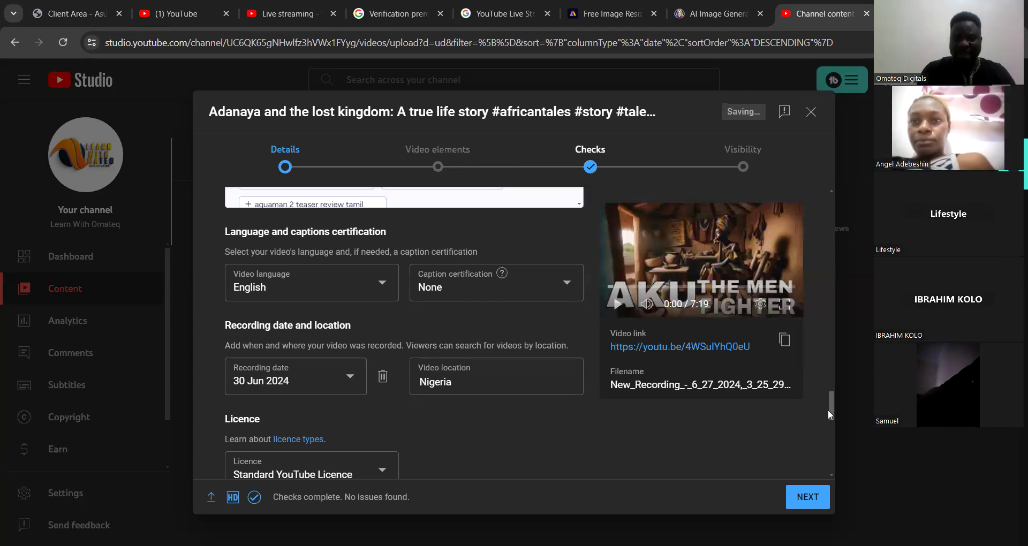
{"action": "left_click_drag", "start_coordinate": [832, 410], "coordinate": [830, 429]}
{"action": "scroll", "coordinate": [830, 436], "scroll_direction": "down", "scroll_amount": 2}
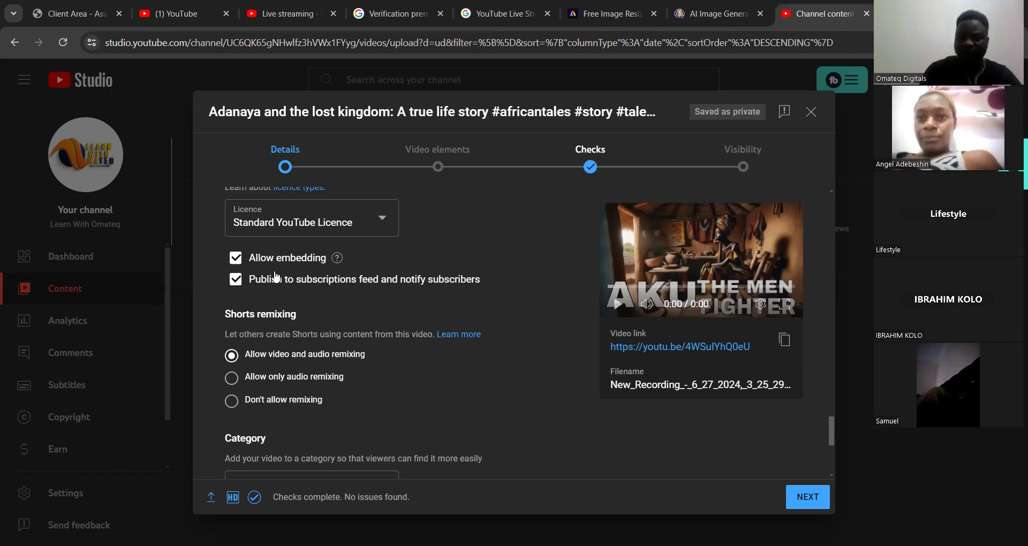
- Turn off subscriber feed notifications, choose the People and blogs category, and continue to Video elements
{"action": "left_click", "coordinate": [322, 284]}
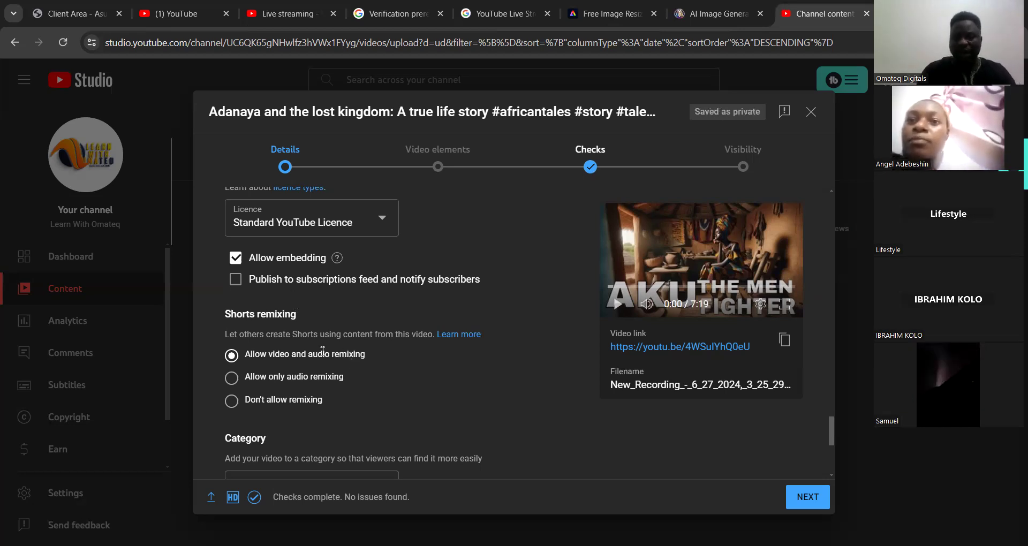
{"action": "left_click_drag", "start_coordinate": [830, 430], "coordinate": [830, 448]}
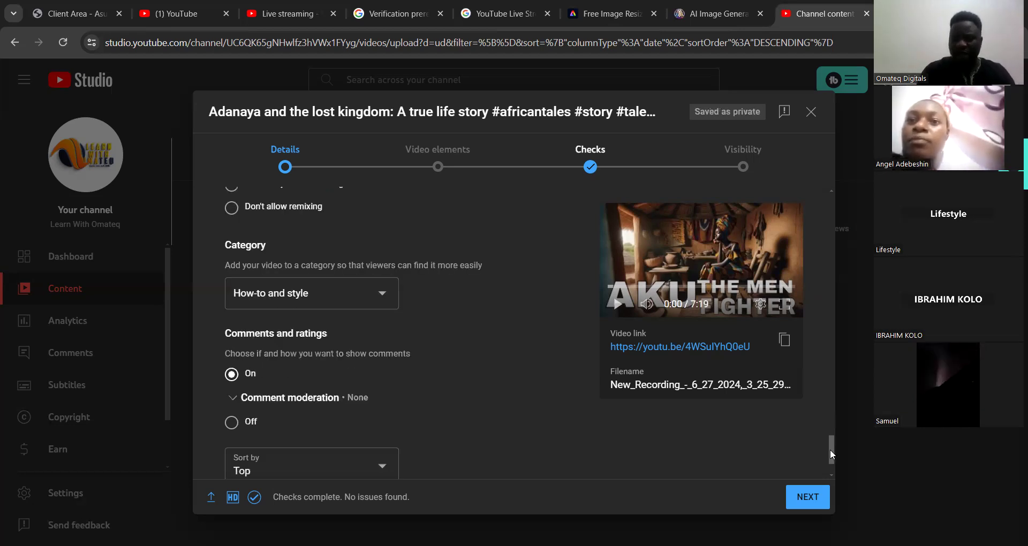
{"action": "left_click", "coordinate": [359, 303]}
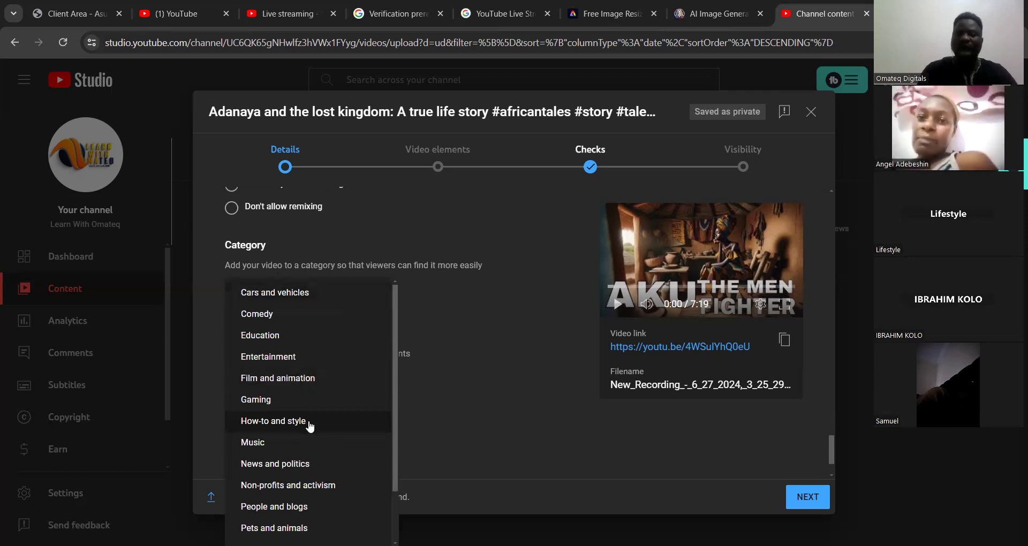
{"action": "left_click", "coordinate": [333, 508]}
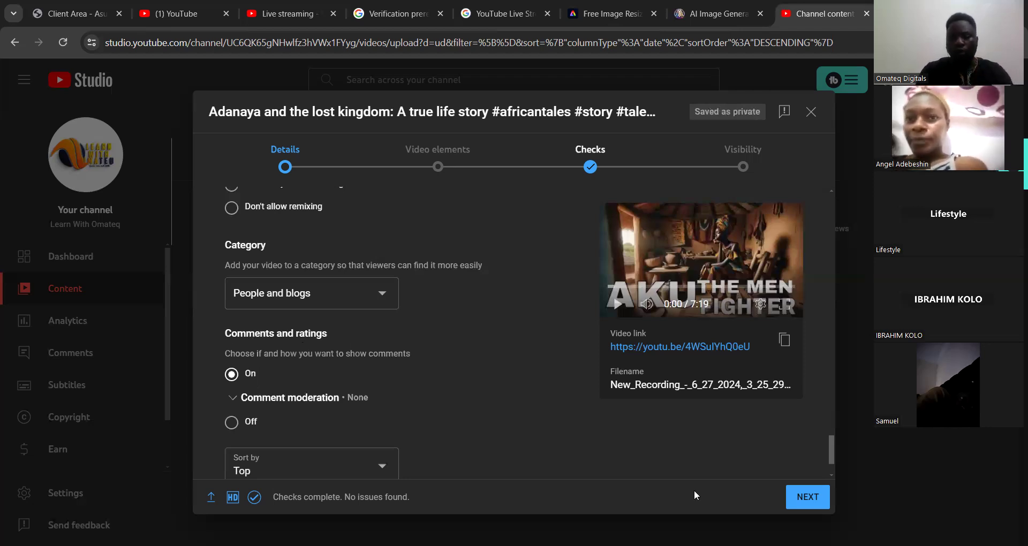
{"action": "left_click", "coordinate": [811, 504]}
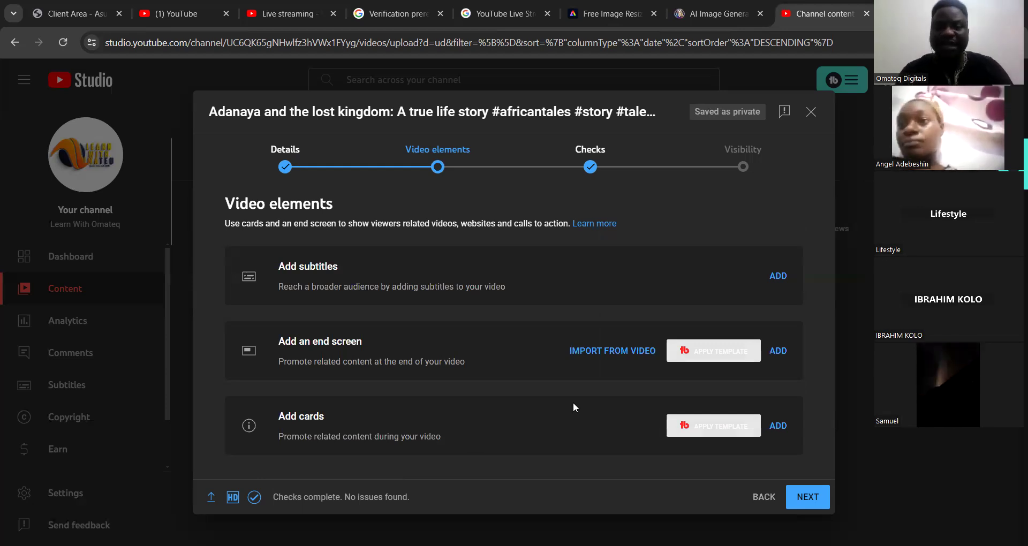
- Save an end screen featuring the Learn With Omateq Live Stream and Meta ai image-generation videos
{"action": "left_click", "coordinate": [779, 352]}
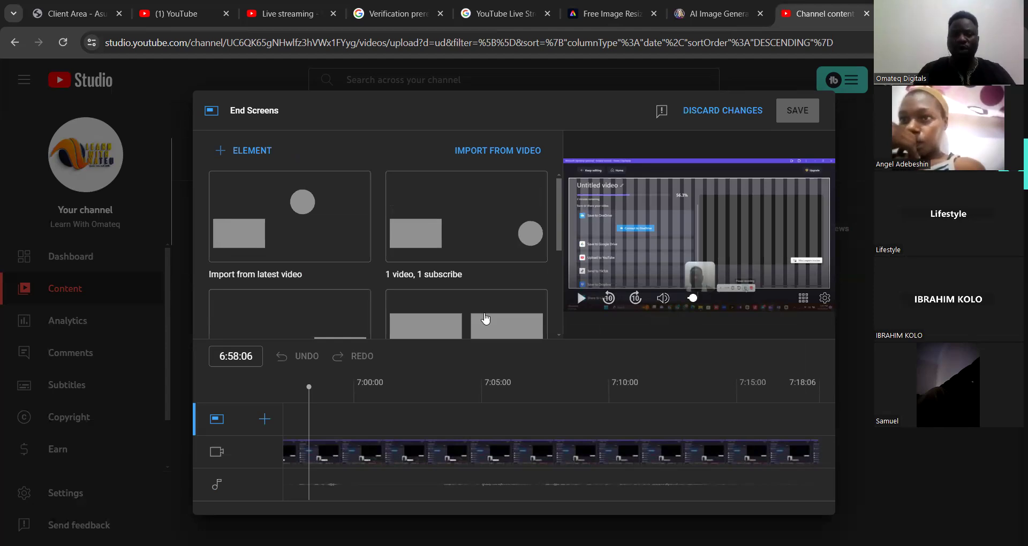
{"action": "left_click", "coordinate": [465, 324]}
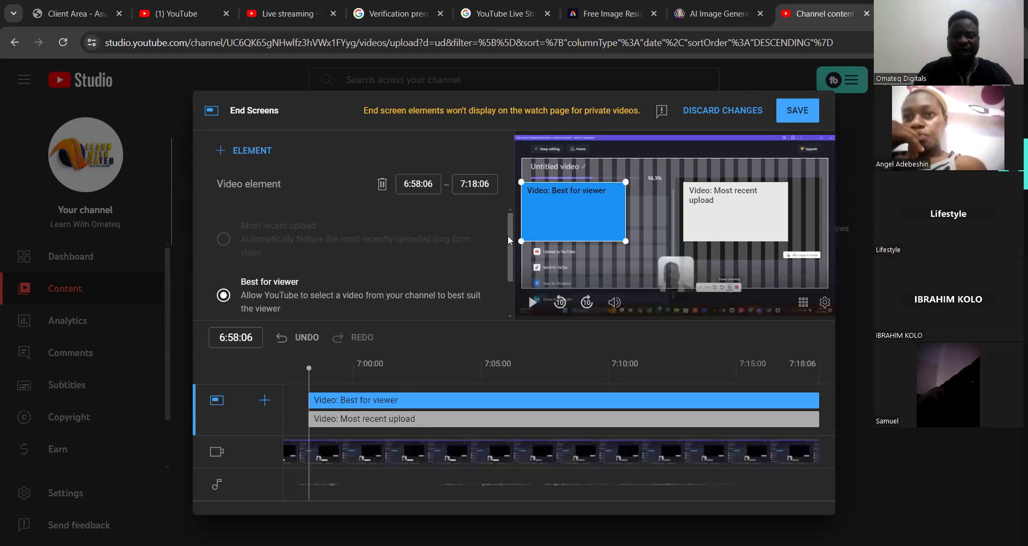
{"action": "scroll", "coordinate": [296, 311], "scroll_direction": "down", "scroll_amount": 1}
{"action": "left_click", "coordinate": [296, 310]}
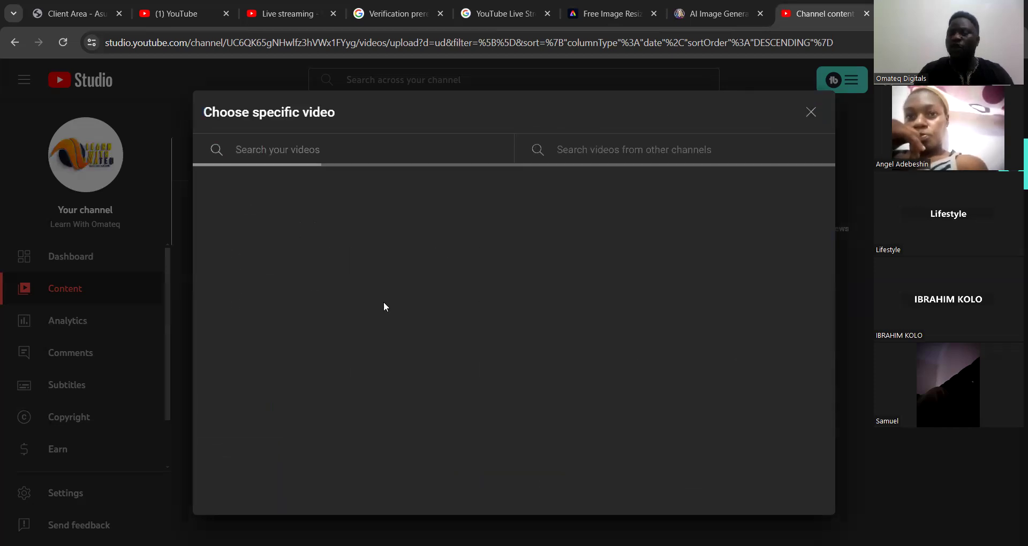
{"action": "left_click", "coordinate": [284, 231]}
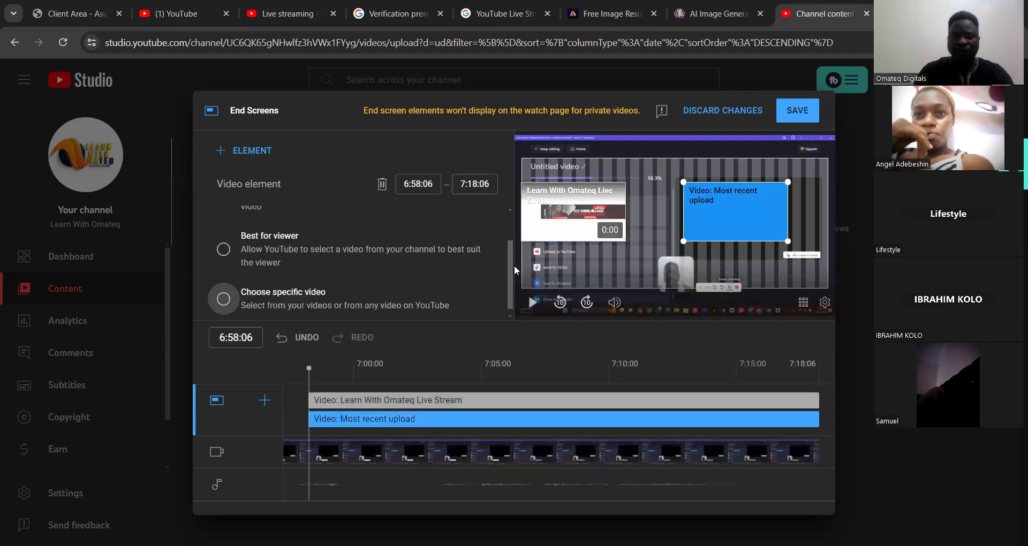
{"action": "left_click", "coordinate": [509, 316]}
{"action": "left_click", "coordinate": [437, 279]}
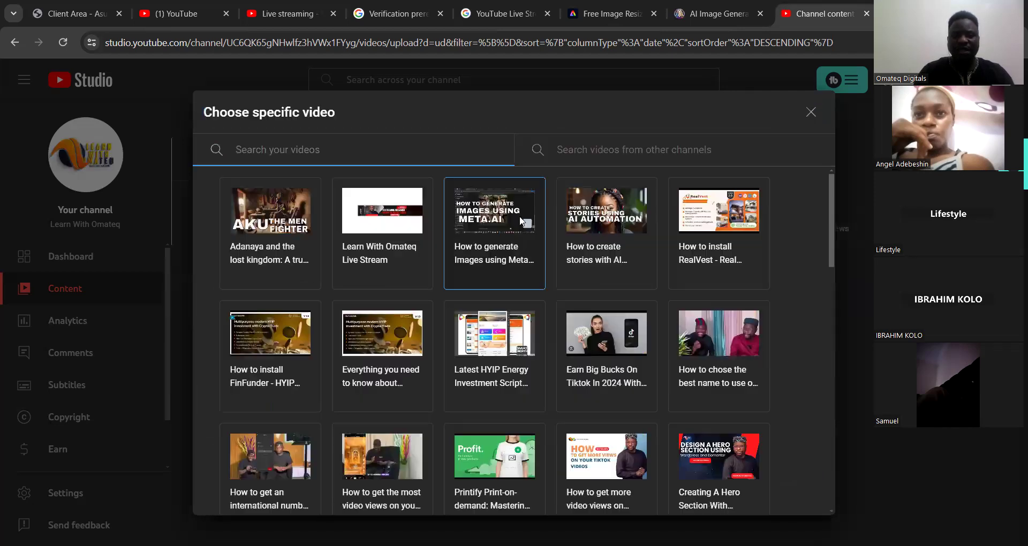
{"action": "left_click", "coordinate": [521, 220]}
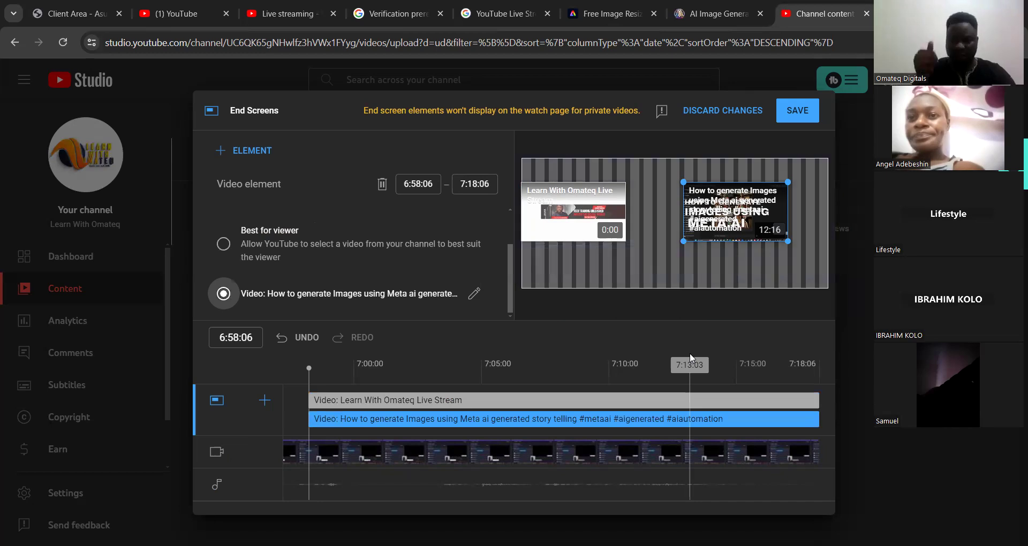
{"action": "left_click", "coordinate": [811, 113]}
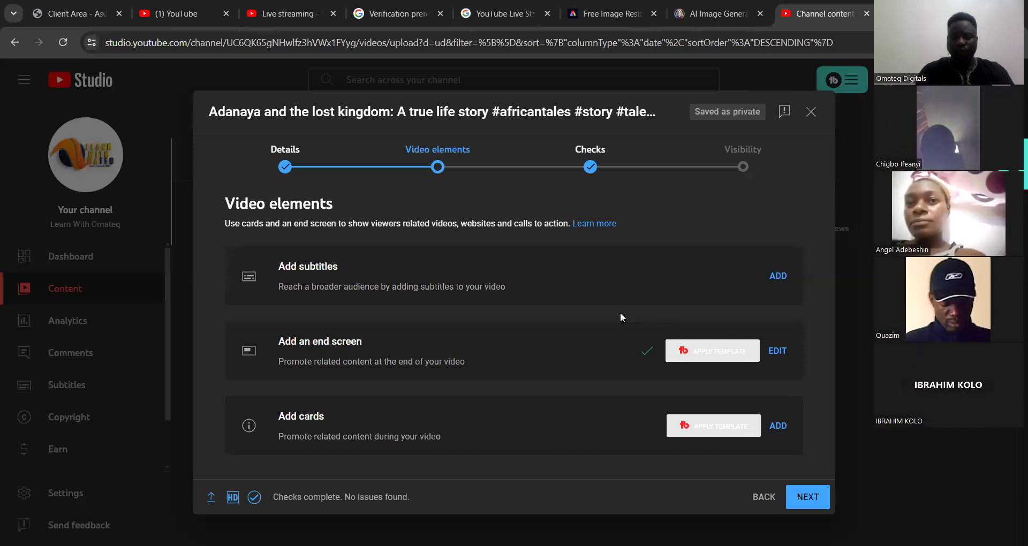
- Advance past Video elements and the Checks step to the Visibility options and scroll to Schedule
{"action": "left_click", "coordinate": [808, 498]}
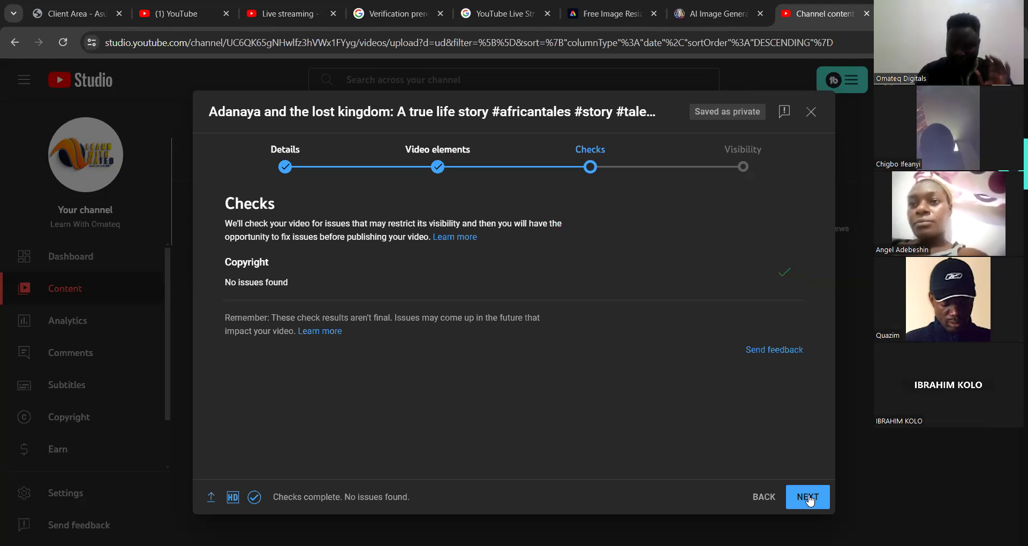
{"action": "left_click", "coordinate": [809, 497]}
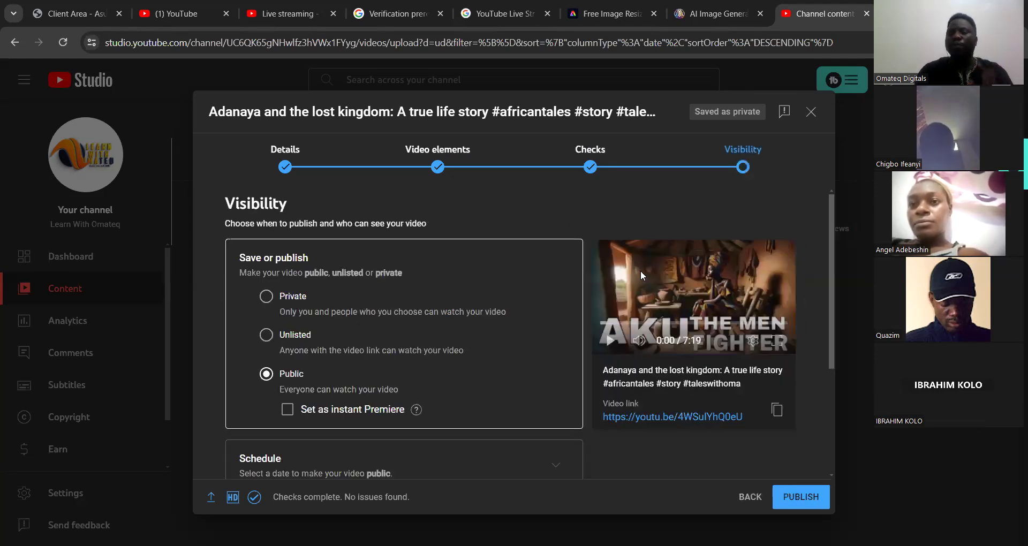
{"action": "scroll", "coordinate": [831, 316], "scroll_direction": "down", "scroll_amount": 2}
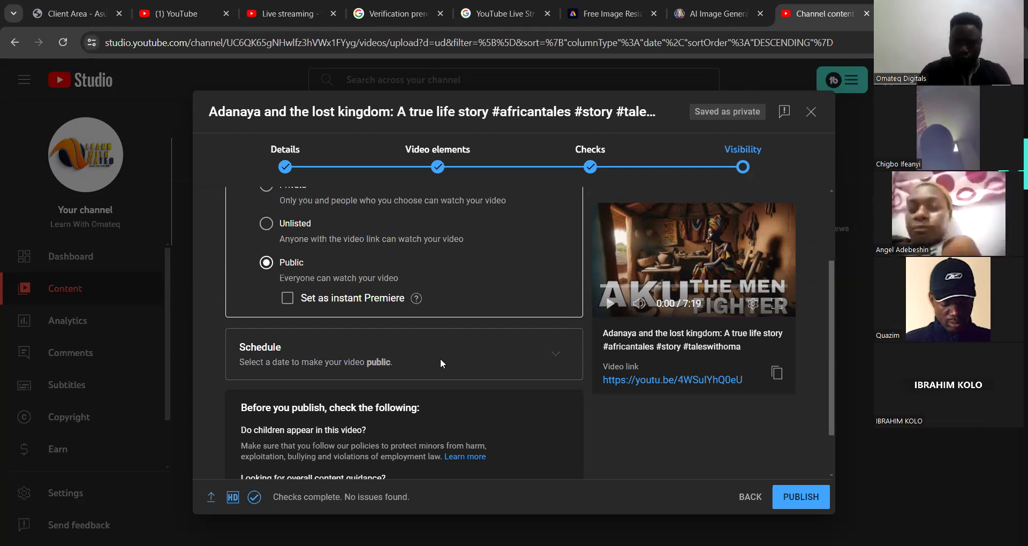
- Schedule the video for 1 Jul 2024 at 18:00, then close the upload as a draft
{"action": "left_click", "coordinate": [557, 357]}
{"action": "left_click", "coordinate": [332, 279]}
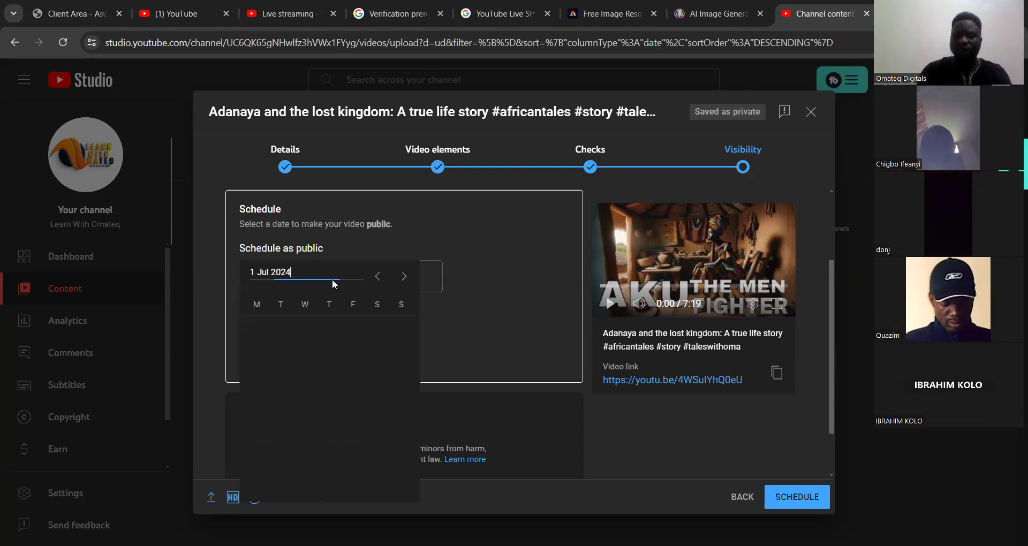
{"action": "left_click", "coordinate": [257, 353]}
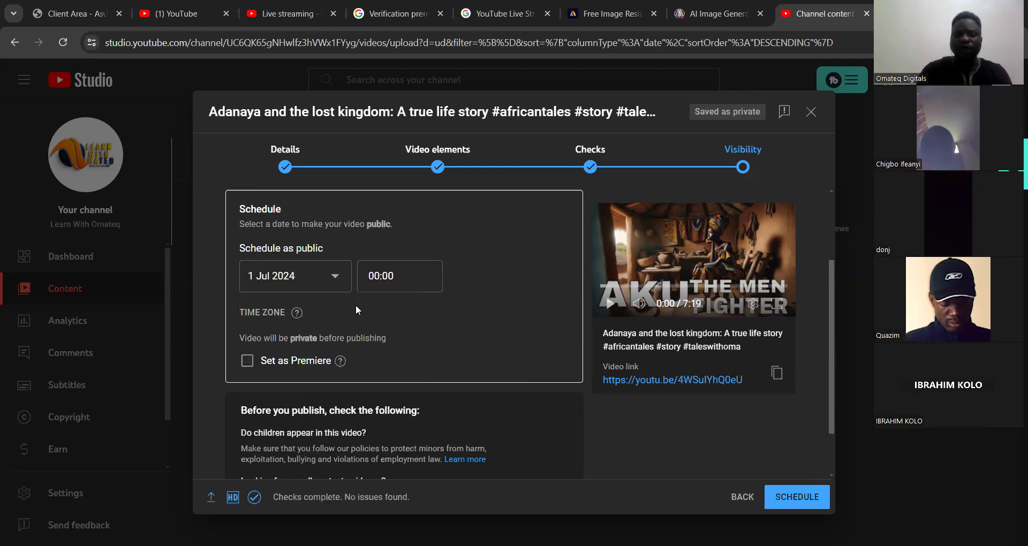
{"action": "left_click", "coordinate": [379, 283]}
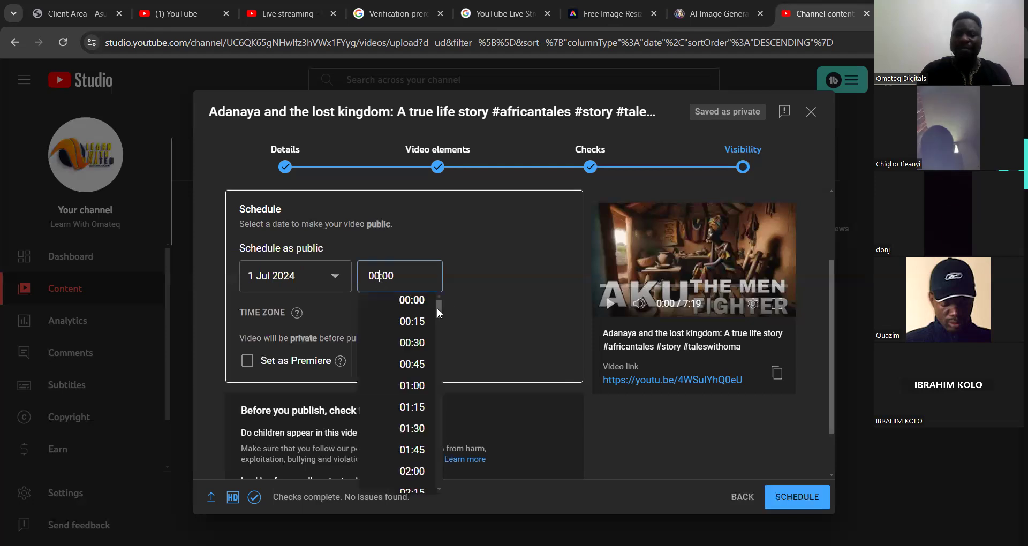
{"action": "left_click_drag", "start_coordinate": [433, 403], "coordinate": [434, 441]}
{"action": "scroll", "coordinate": [434, 439], "scroll_direction": "down", "scroll_amount": 1}
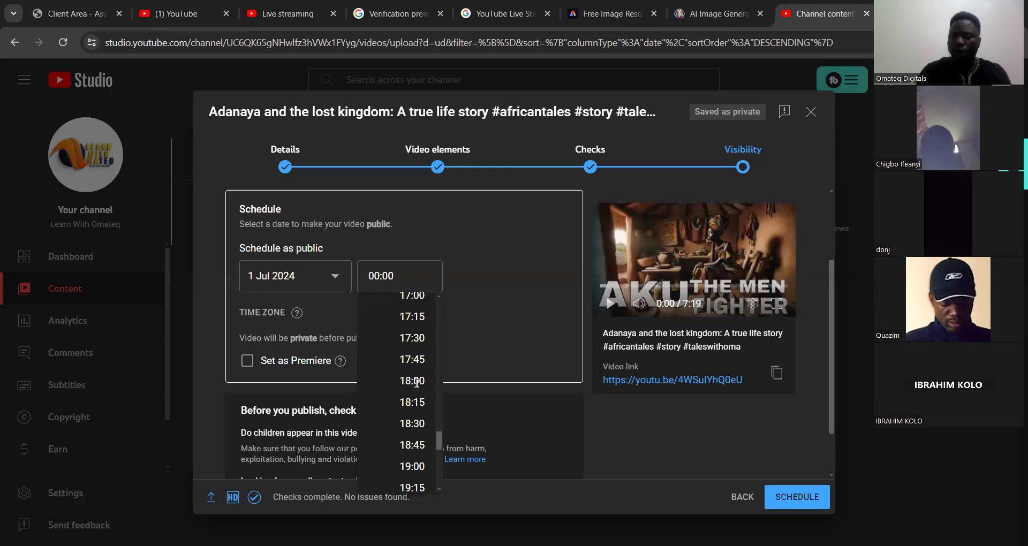
{"action": "left_click", "coordinate": [415, 383]}
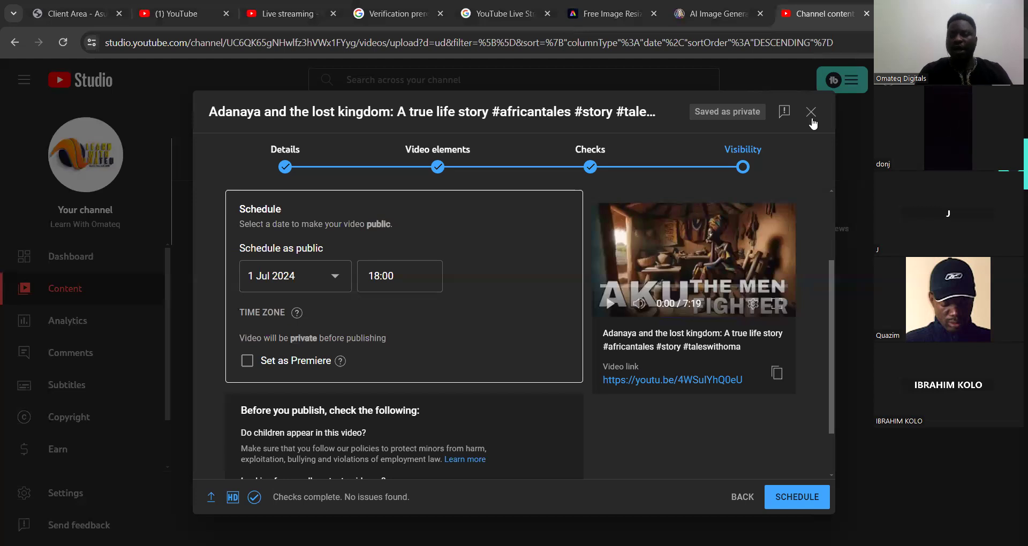
{"action": "left_click", "coordinate": [811, 118]}
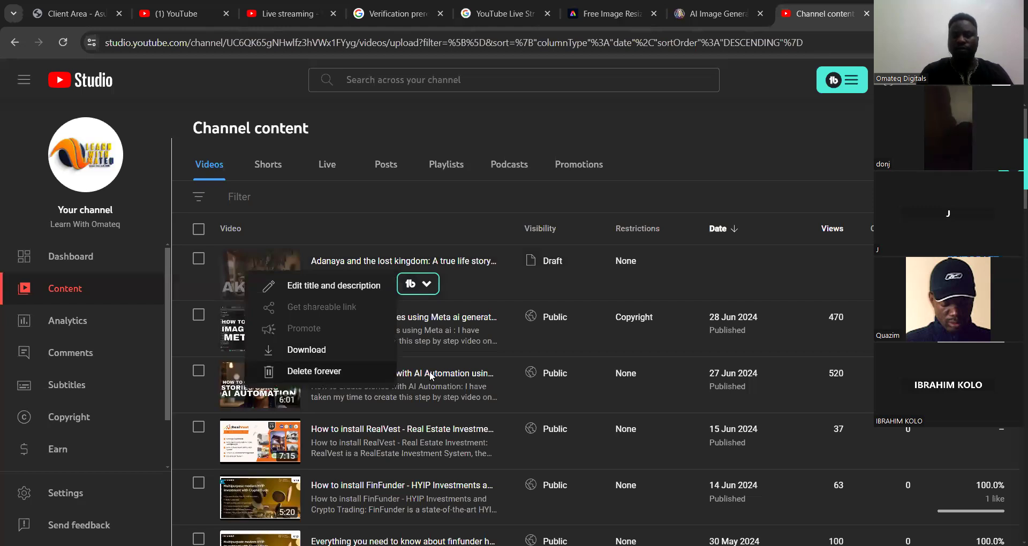
- Delete the 'Adanaya and the lost kingdom' draft forever after ticking the permanence acknowledgement
{"action": "left_click", "coordinate": [393, 371]}
{"action": "left_click", "coordinate": [413, 334]}
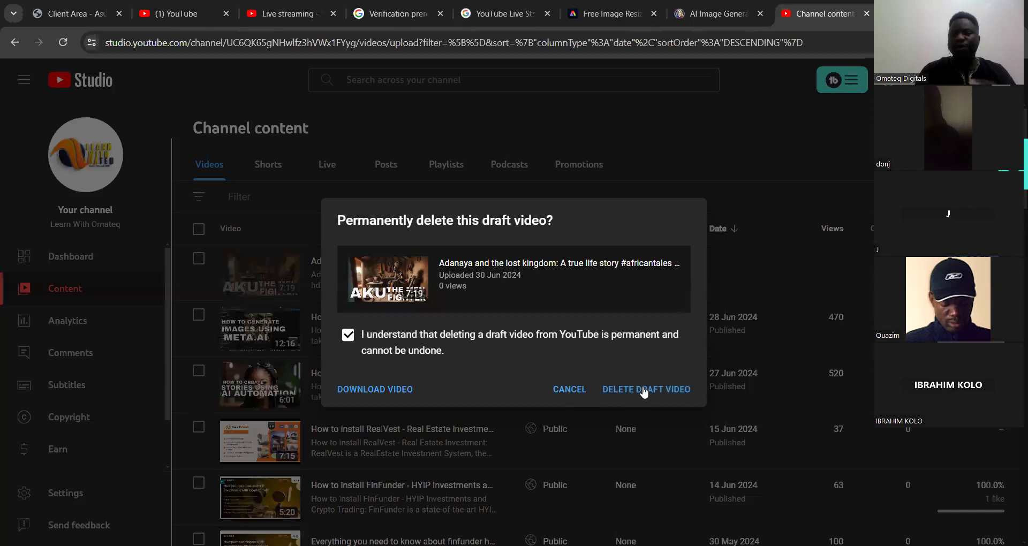
{"action": "left_click", "coordinate": [642, 388]}
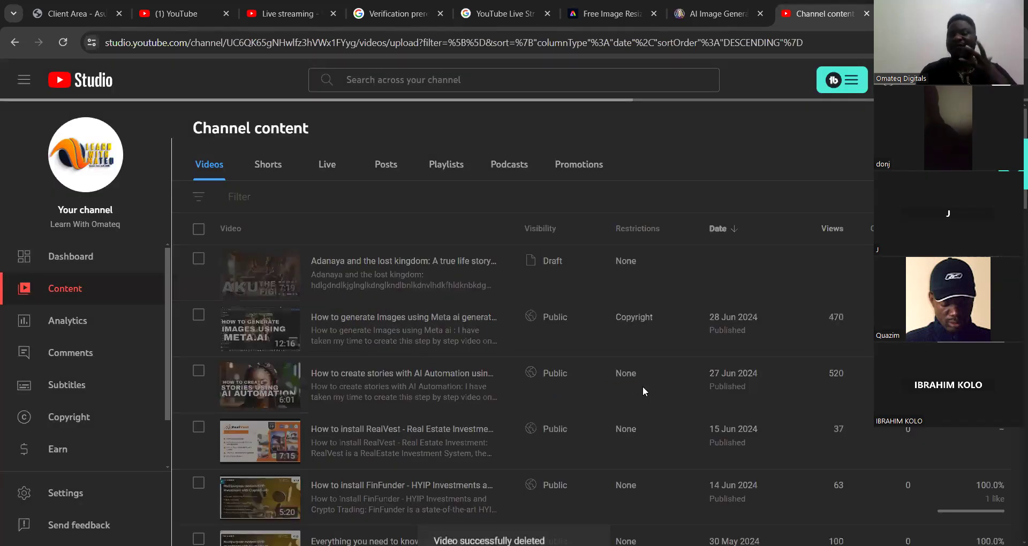